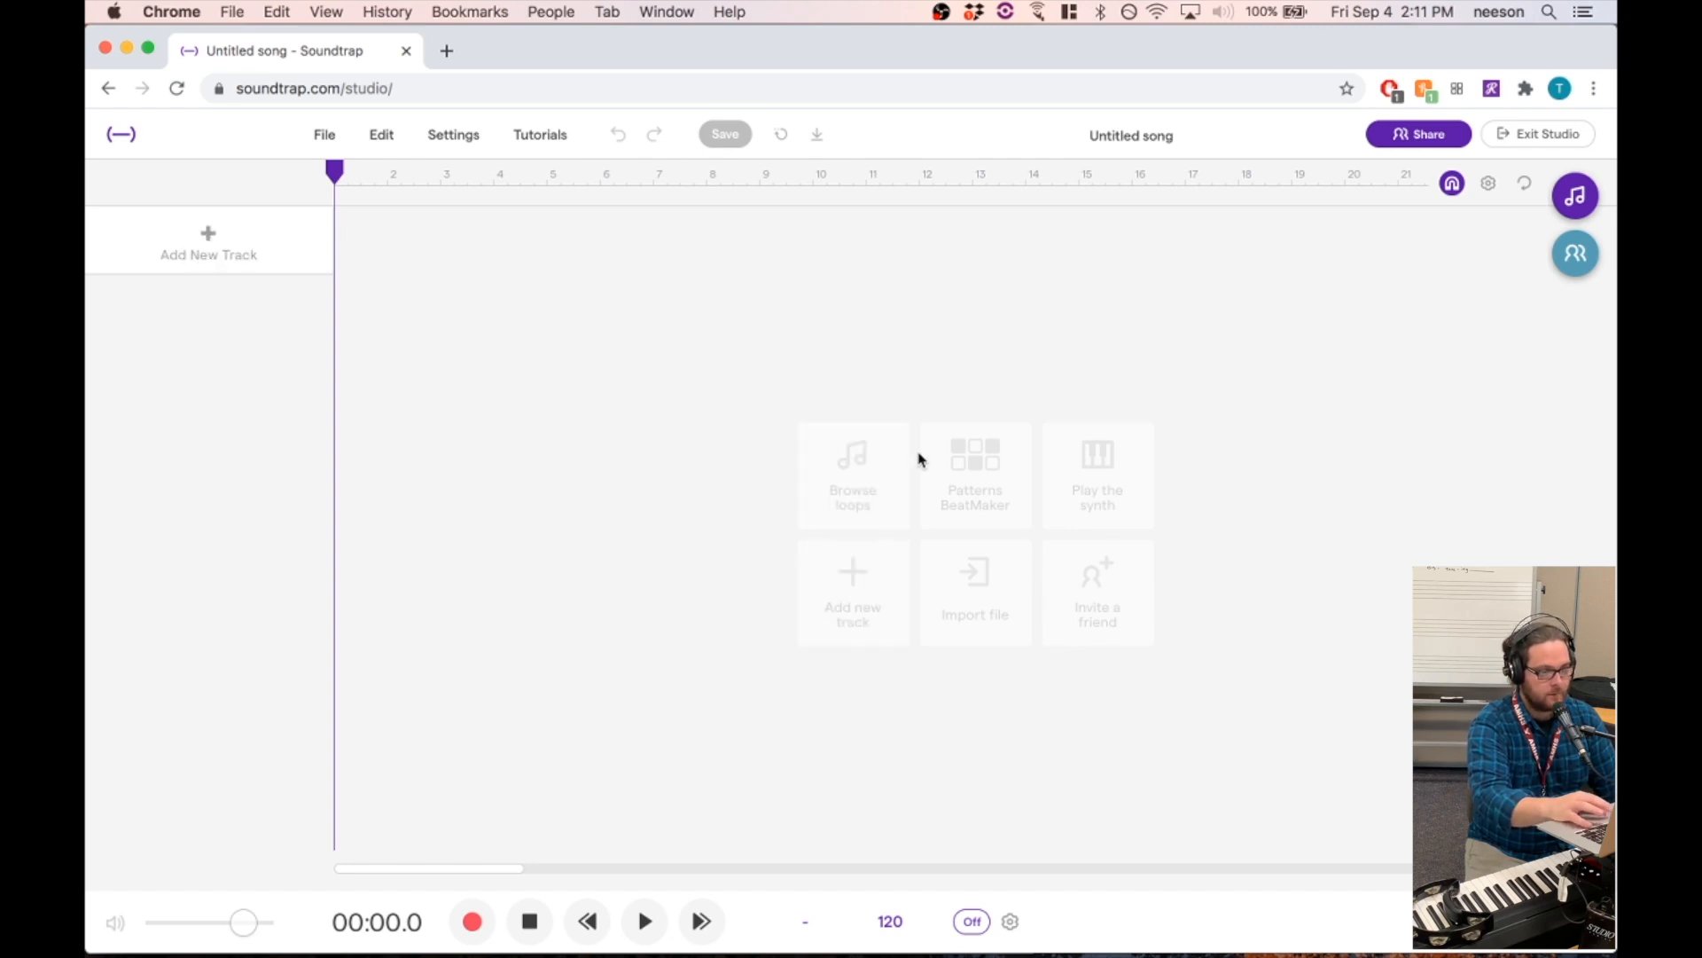
- Add a Voice & microphones track and set its instrument preset to Dry
{"action": "left_click", "coordinate": [841, 586]}
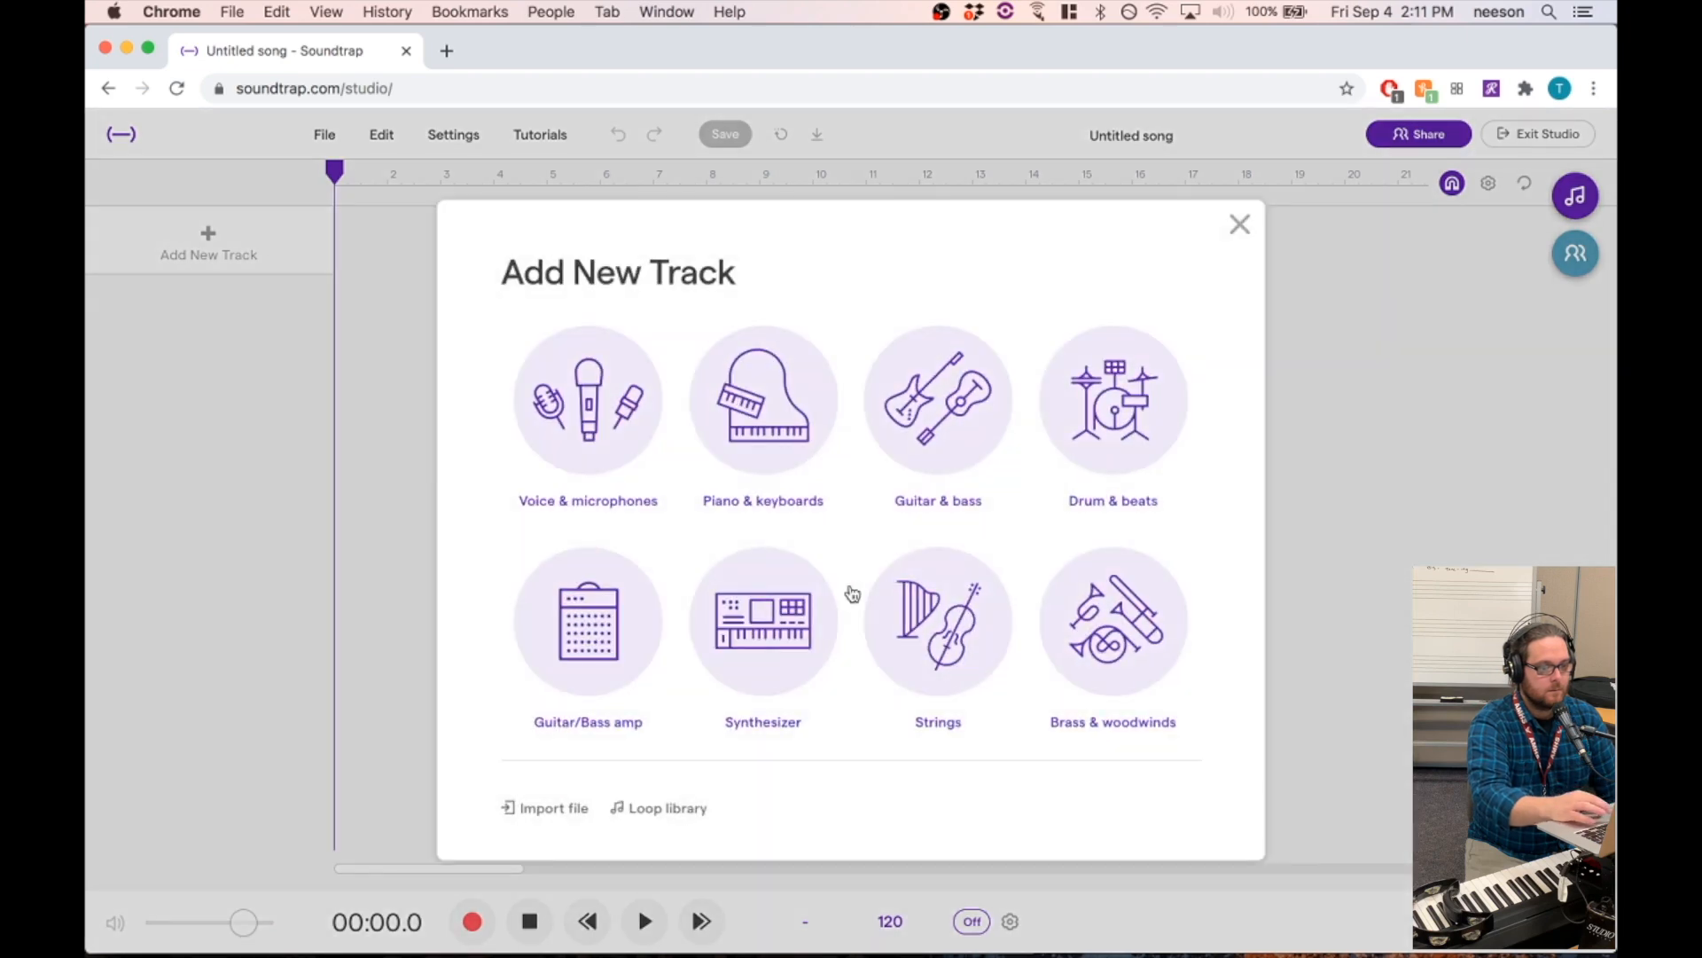
{"action": "left_click", "coordinate": [612, 440]}
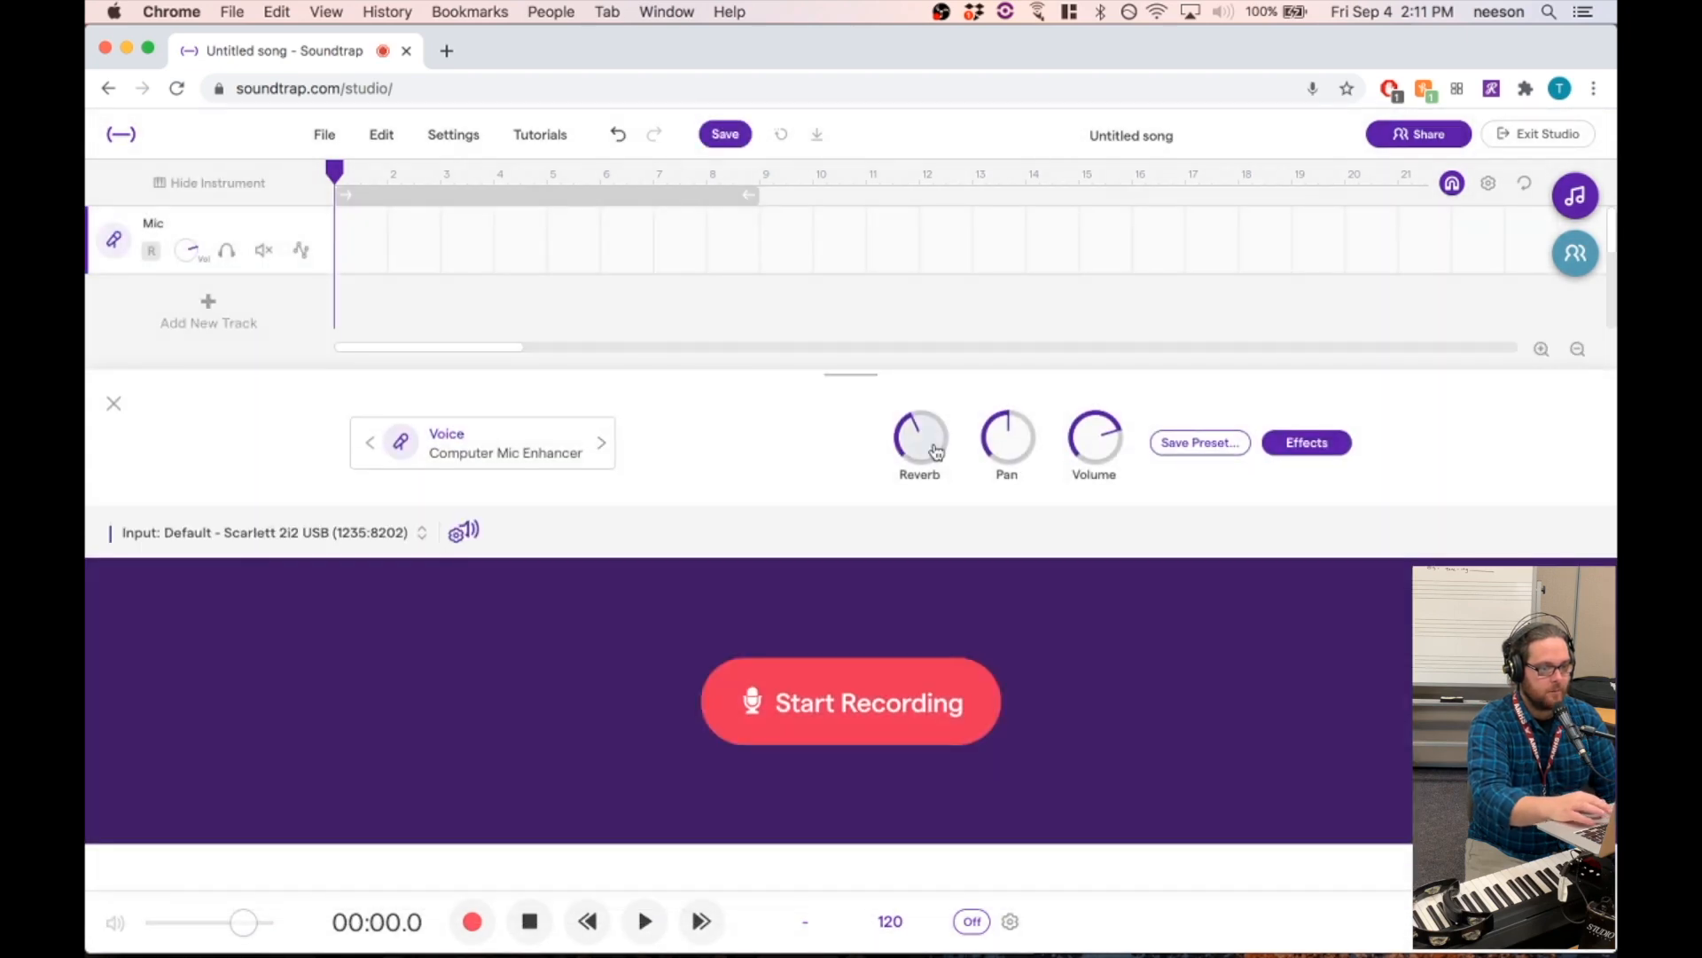
{"action": "left_click", "coordinate": [554, 451]}
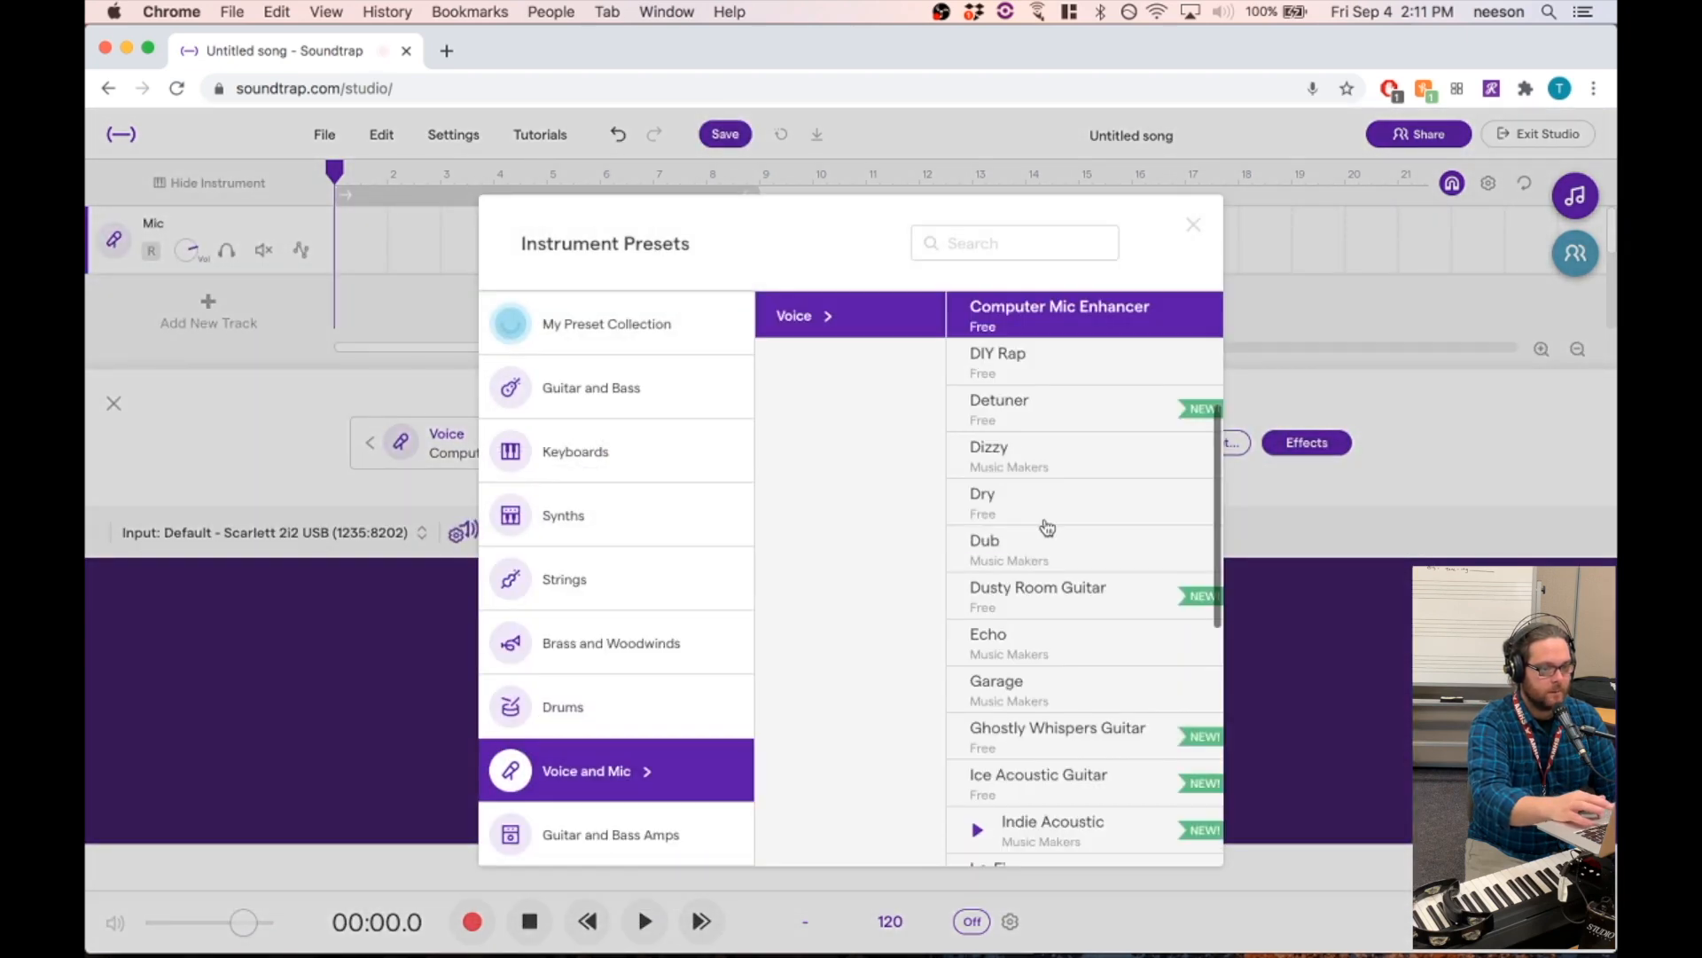
{"action": "left_click", "coordinate": [396, 466]}
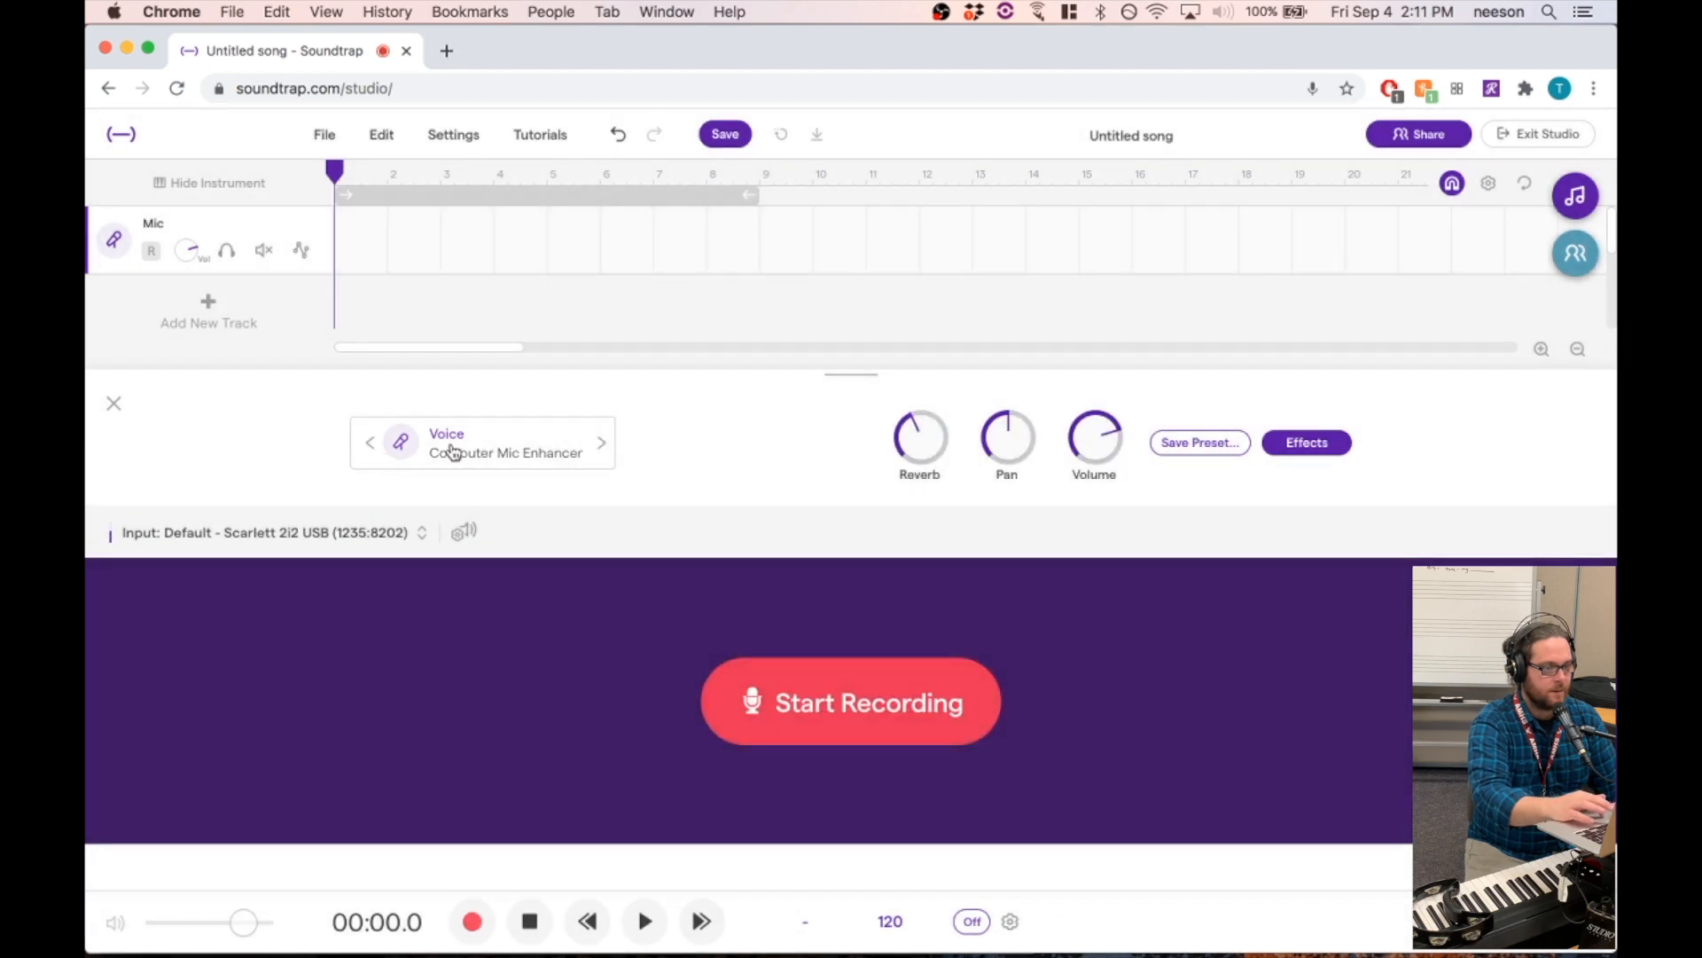
{"action": "left_click", "coordinate": [477, 451]}
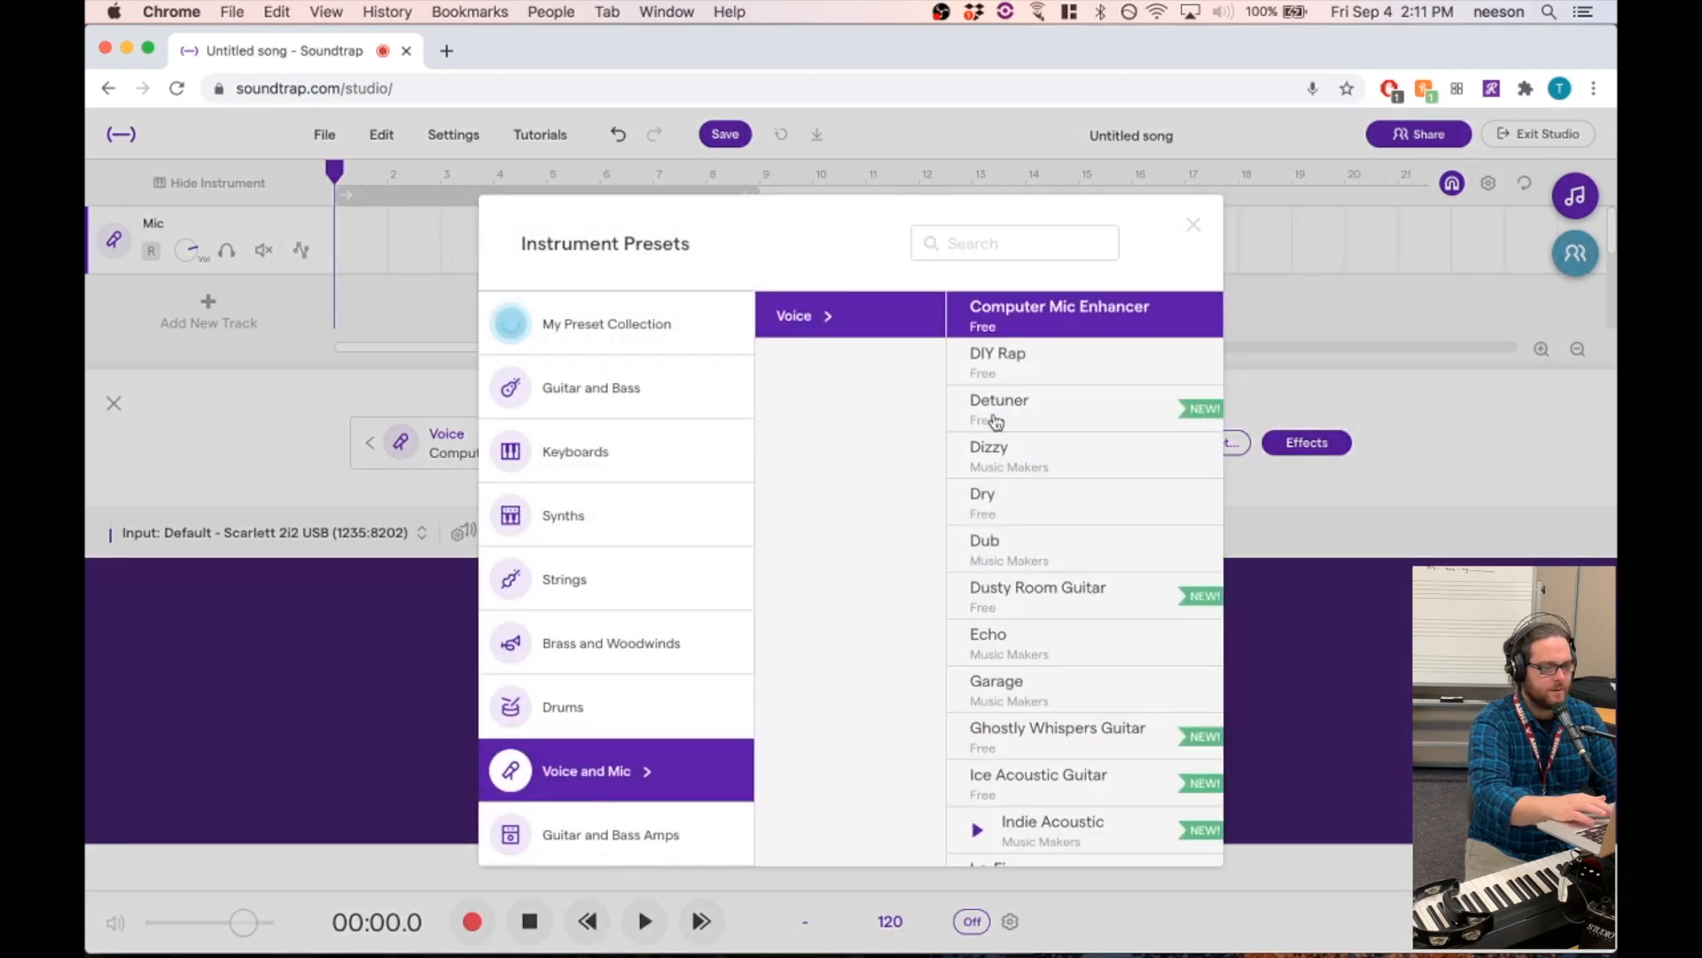
{"action": "left_click", "coordinate": [1028, 508]}
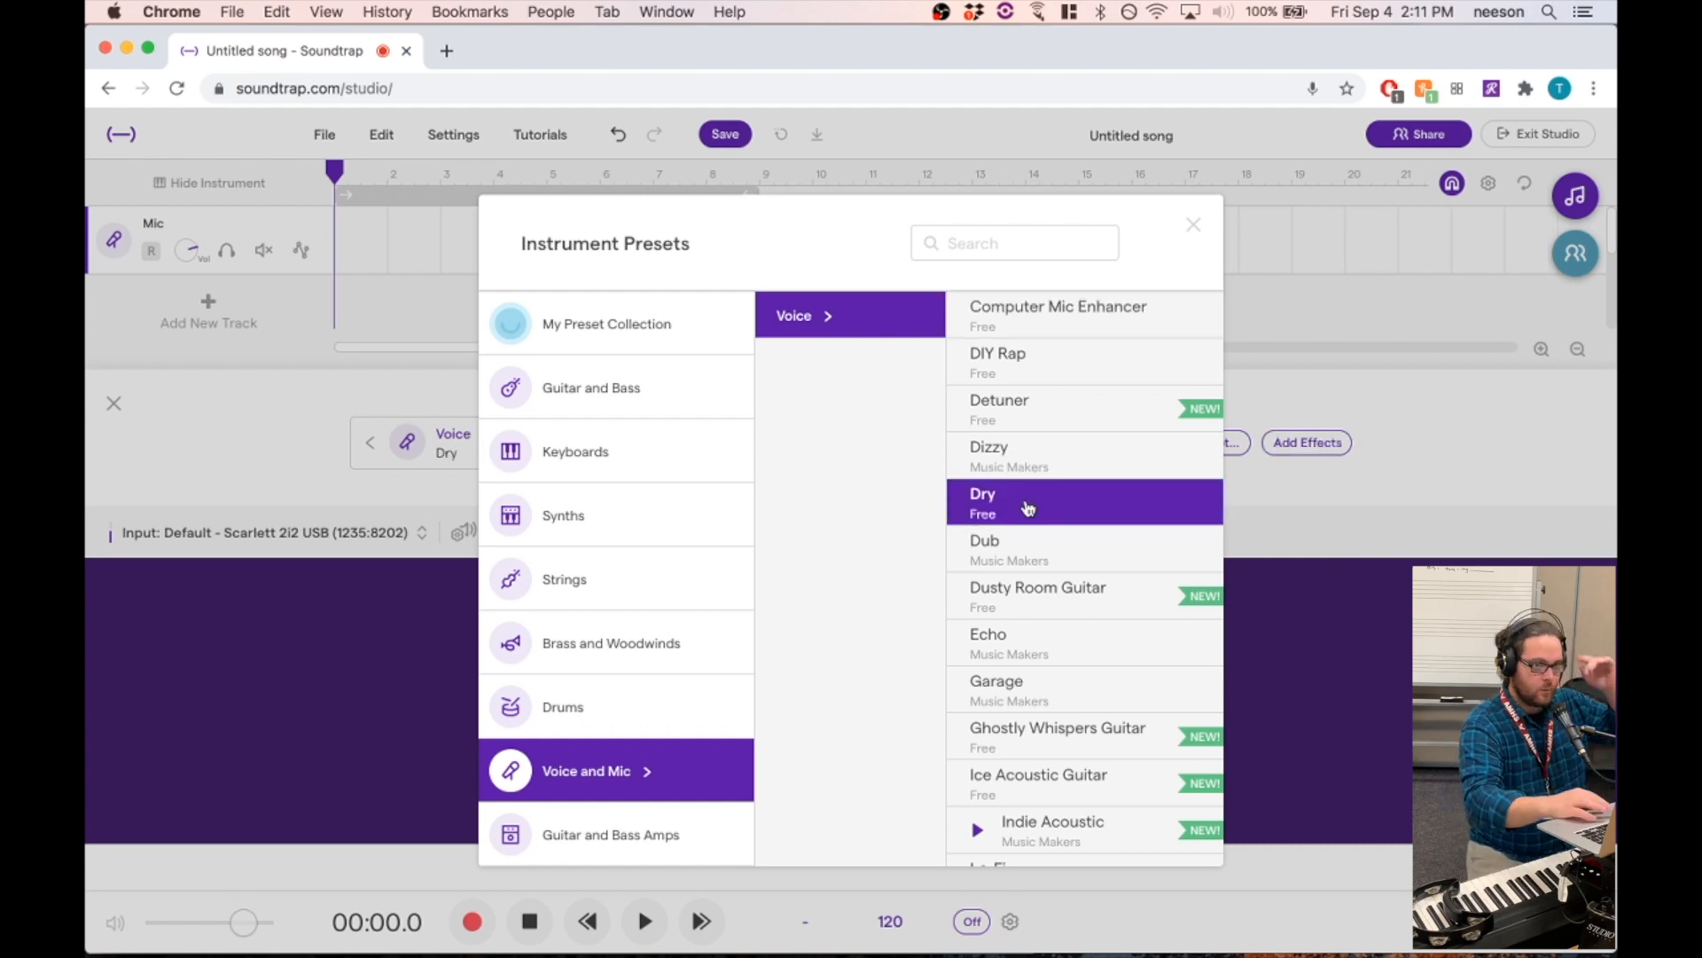
{"action": "left_click", "coordinate": [1198, 224]}
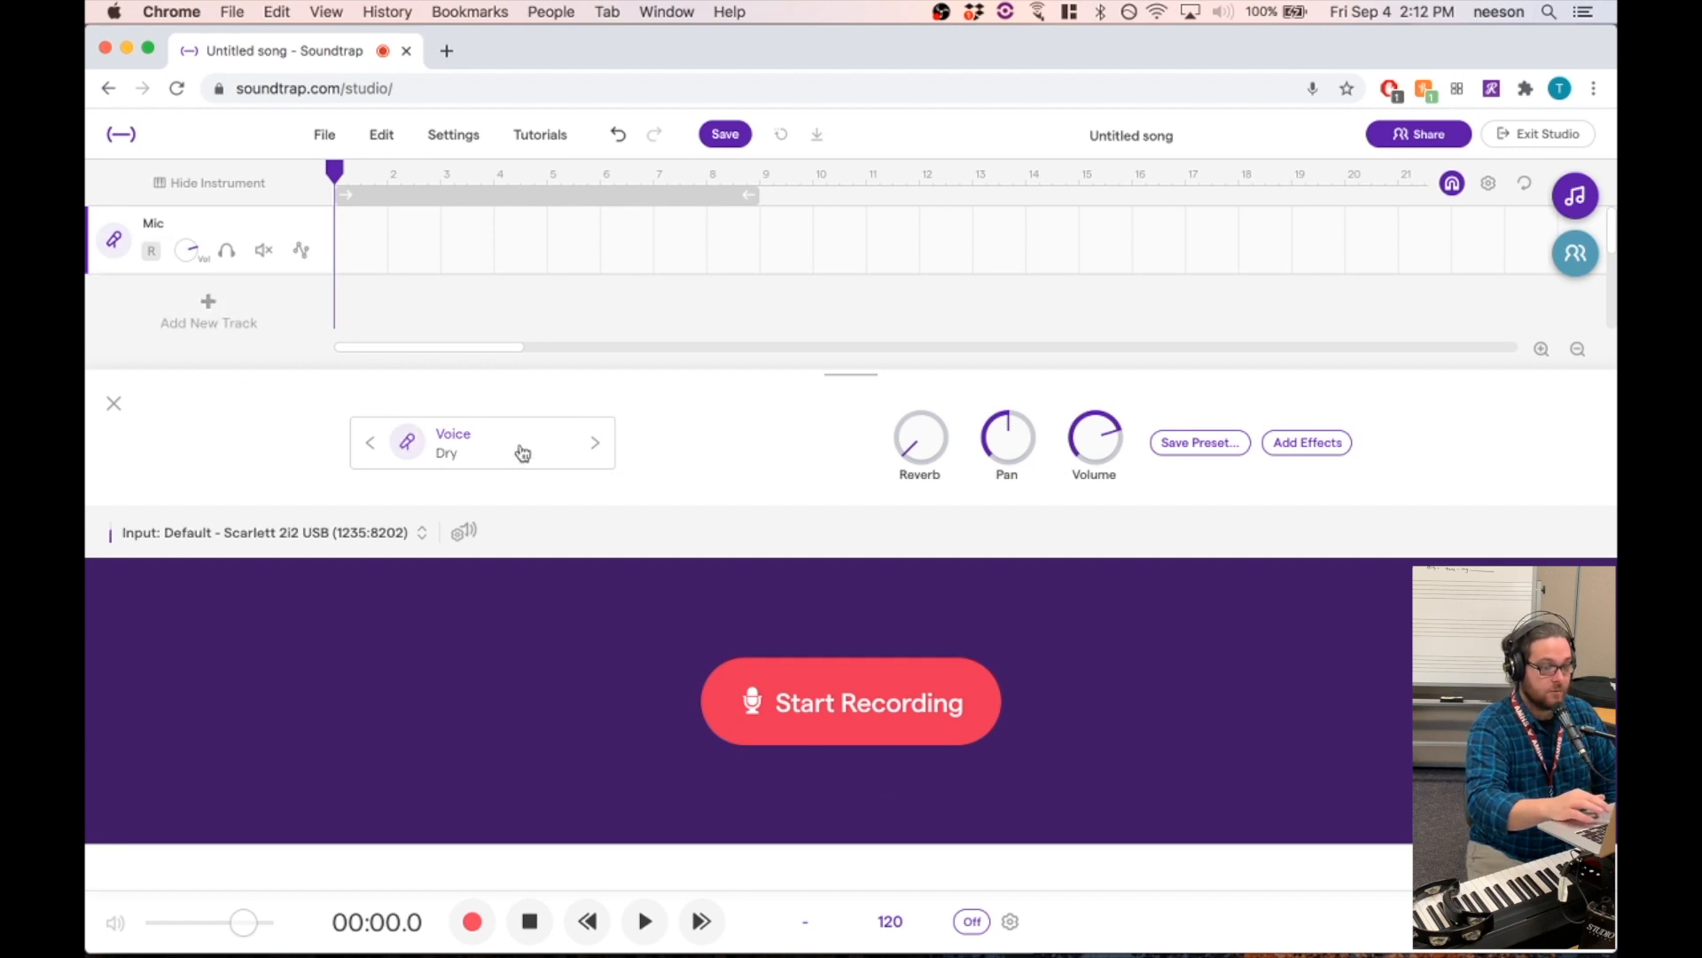
- Turn on the metronome and play the empty song briefly to hear the click
{"action": "left_click", "coordinate": [895, 925]}
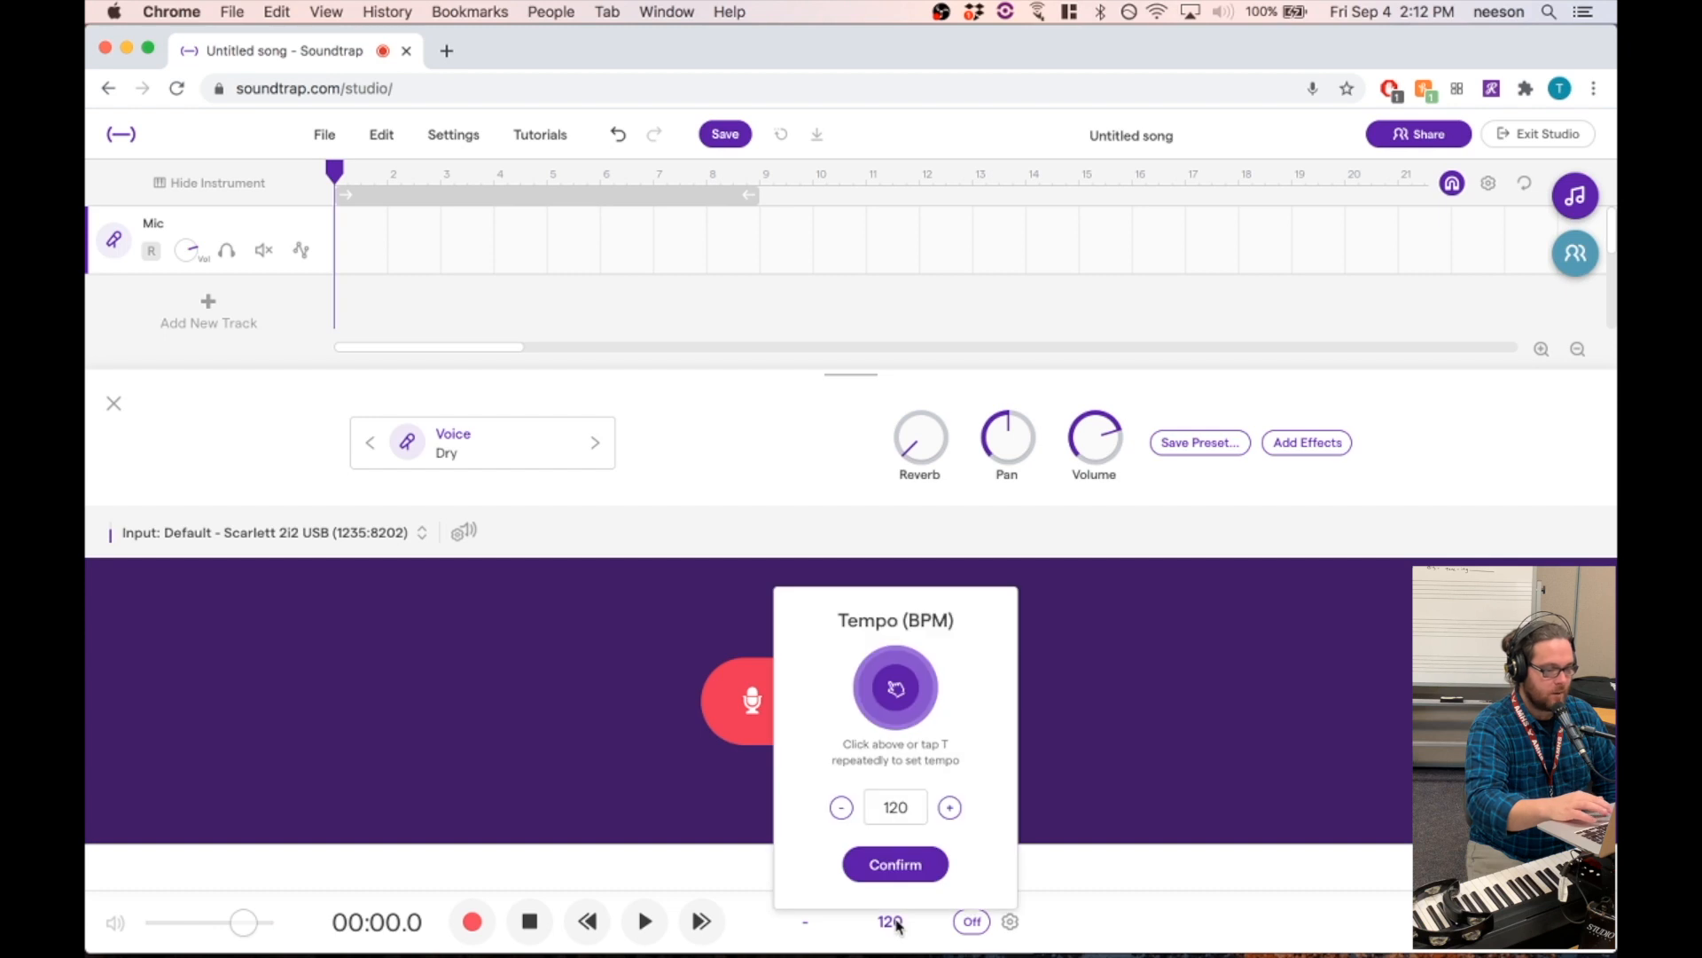
{"action": "left_click", "coordinate": [898, 925]}
{"action": "left_click", "coordinate": [973, 923]}
{"action": "key", "text": "space"}
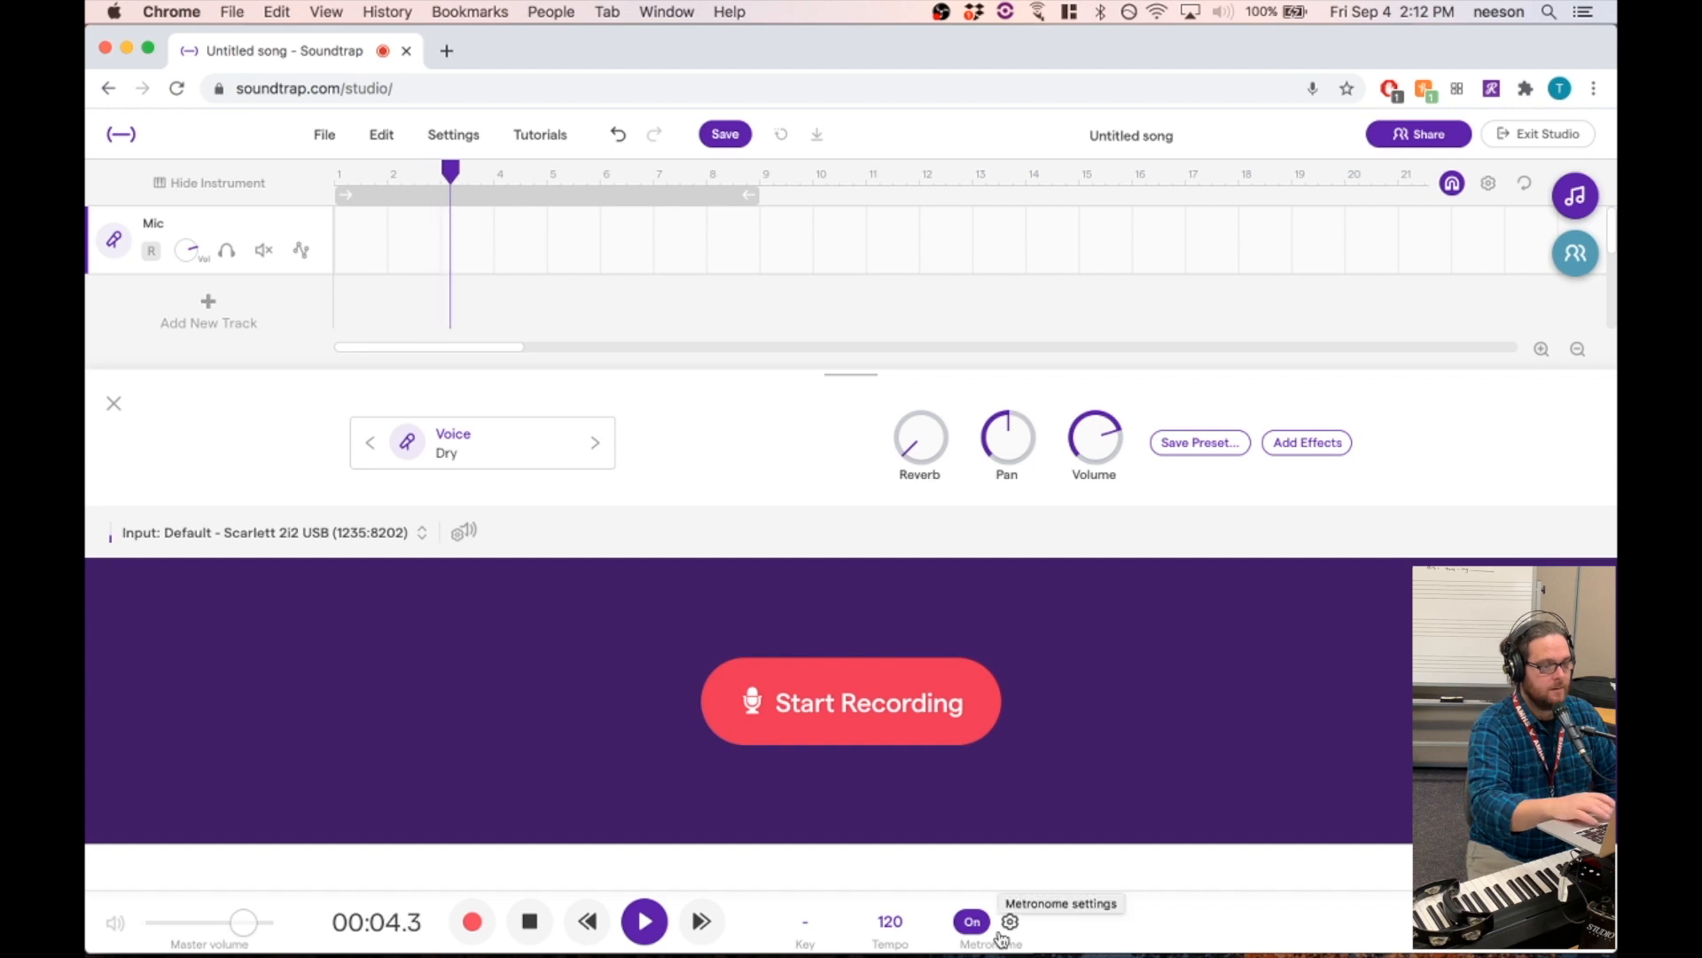
{"action": "key", "text": "space"}
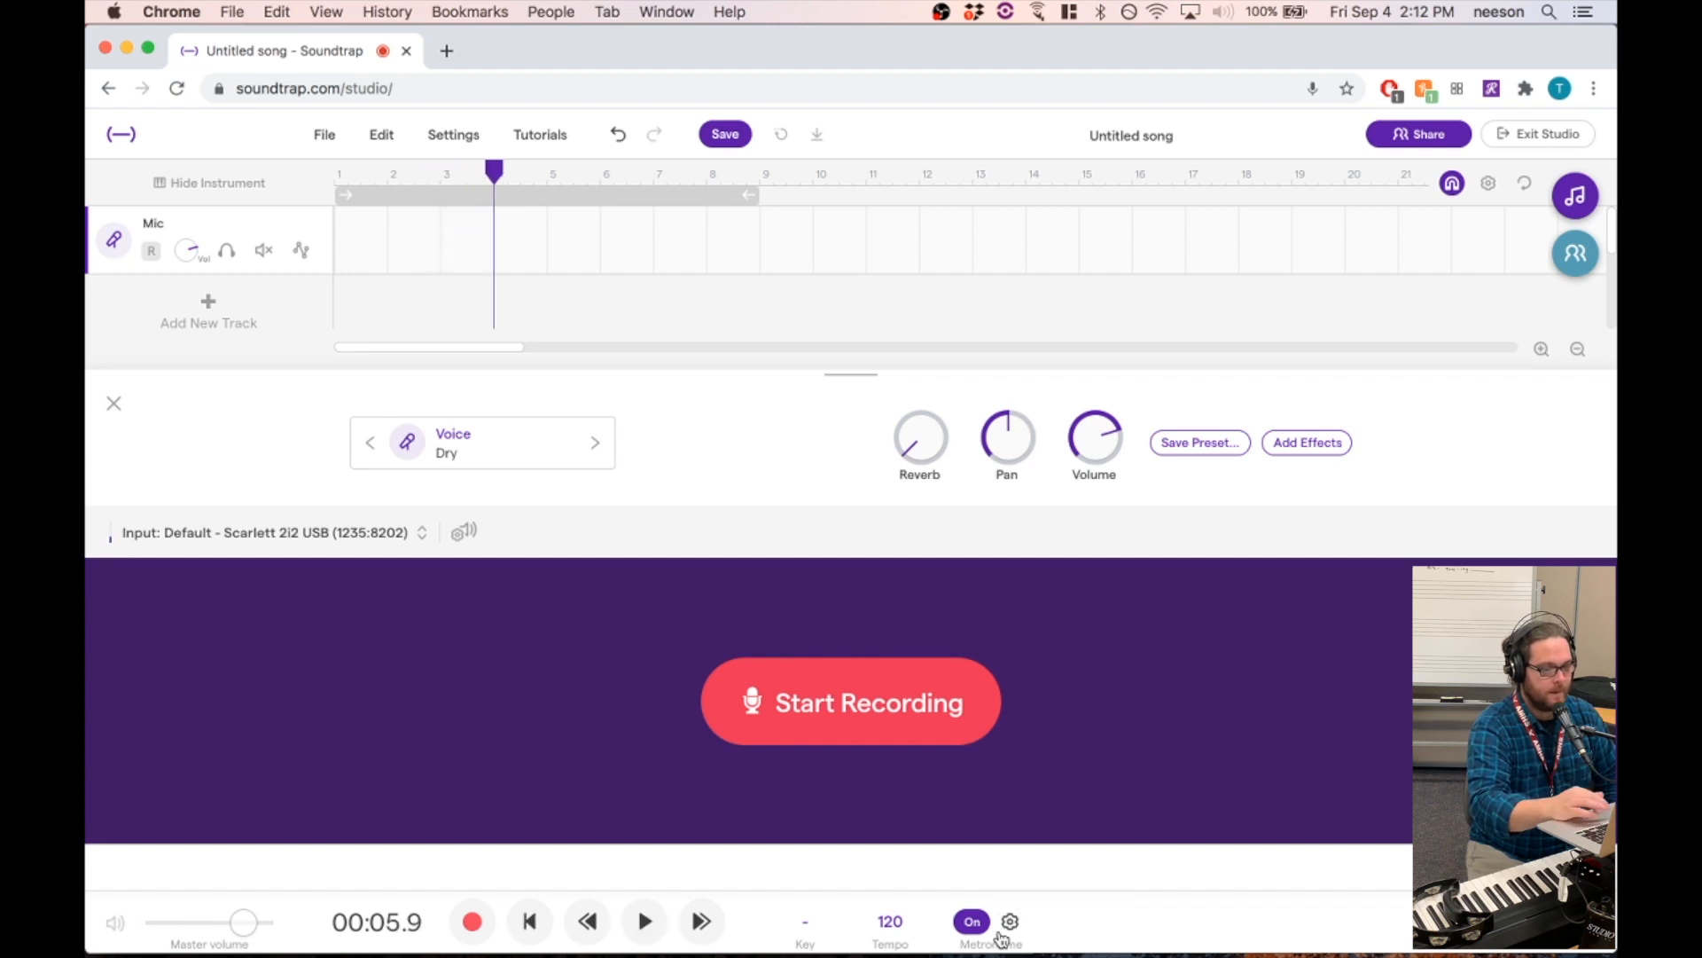
- Set the song tempo to 94 BPM
{"action": "left_click", "coordinate": [902, 926]}
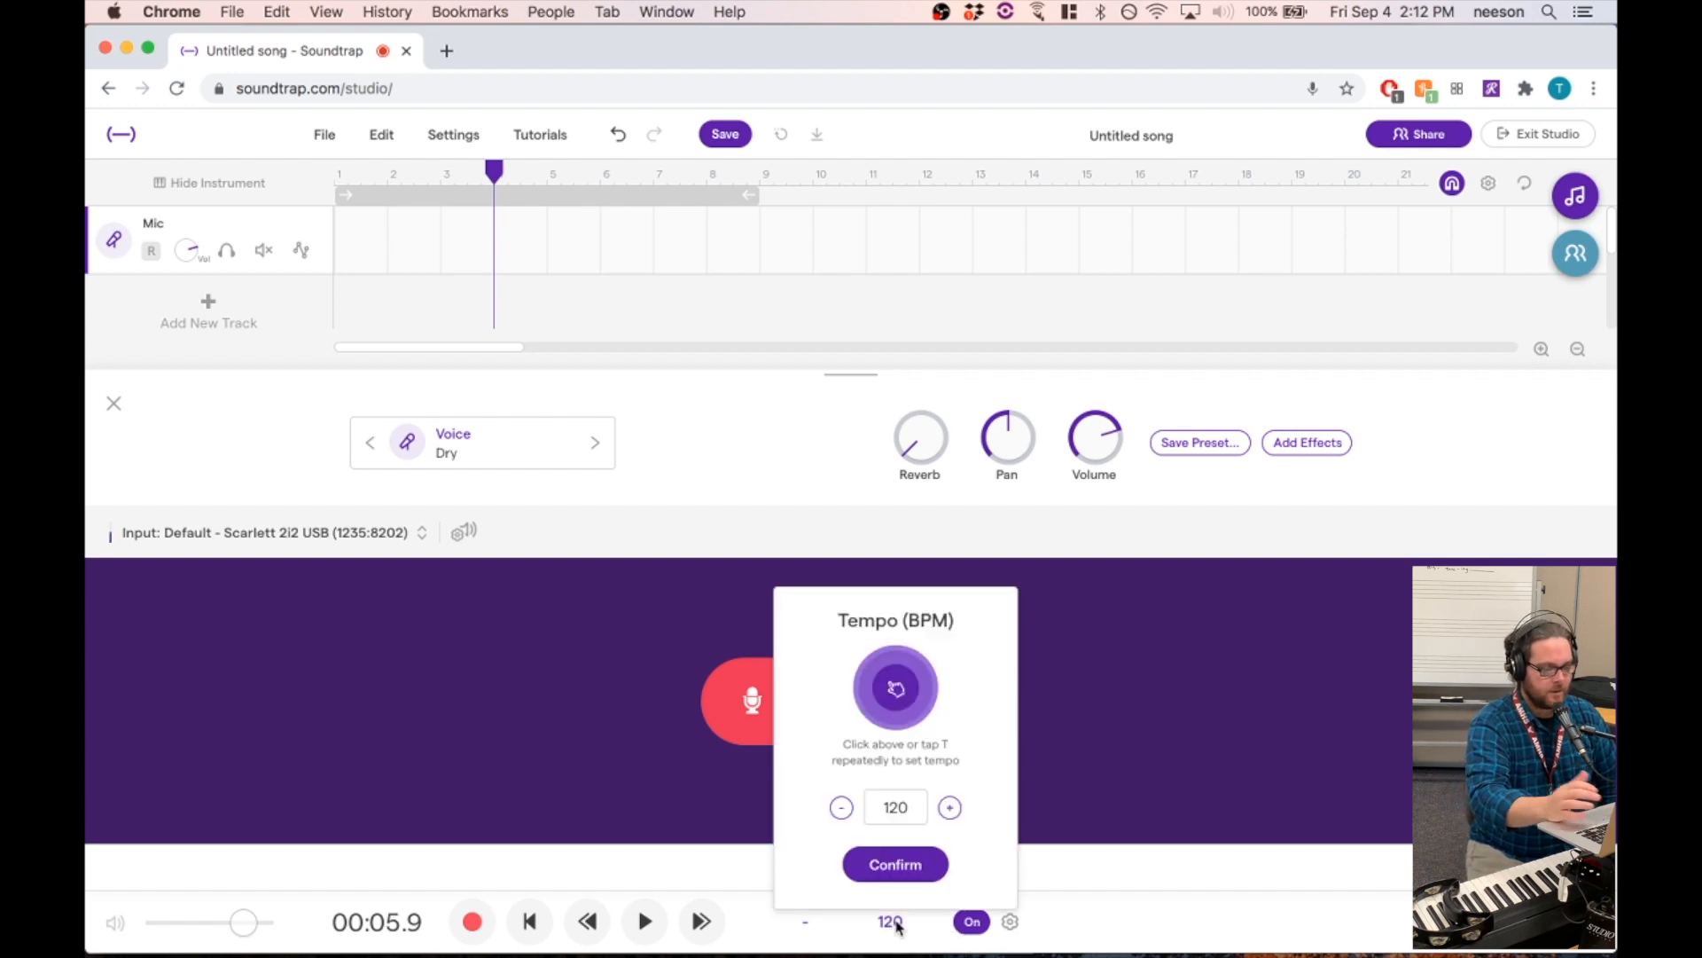
{"action": "left_click", "coordinate": [918, 806]}
{"action": "left_click_drag", "start_coordinate": [918, 807], "coordinate": [791, 807]}
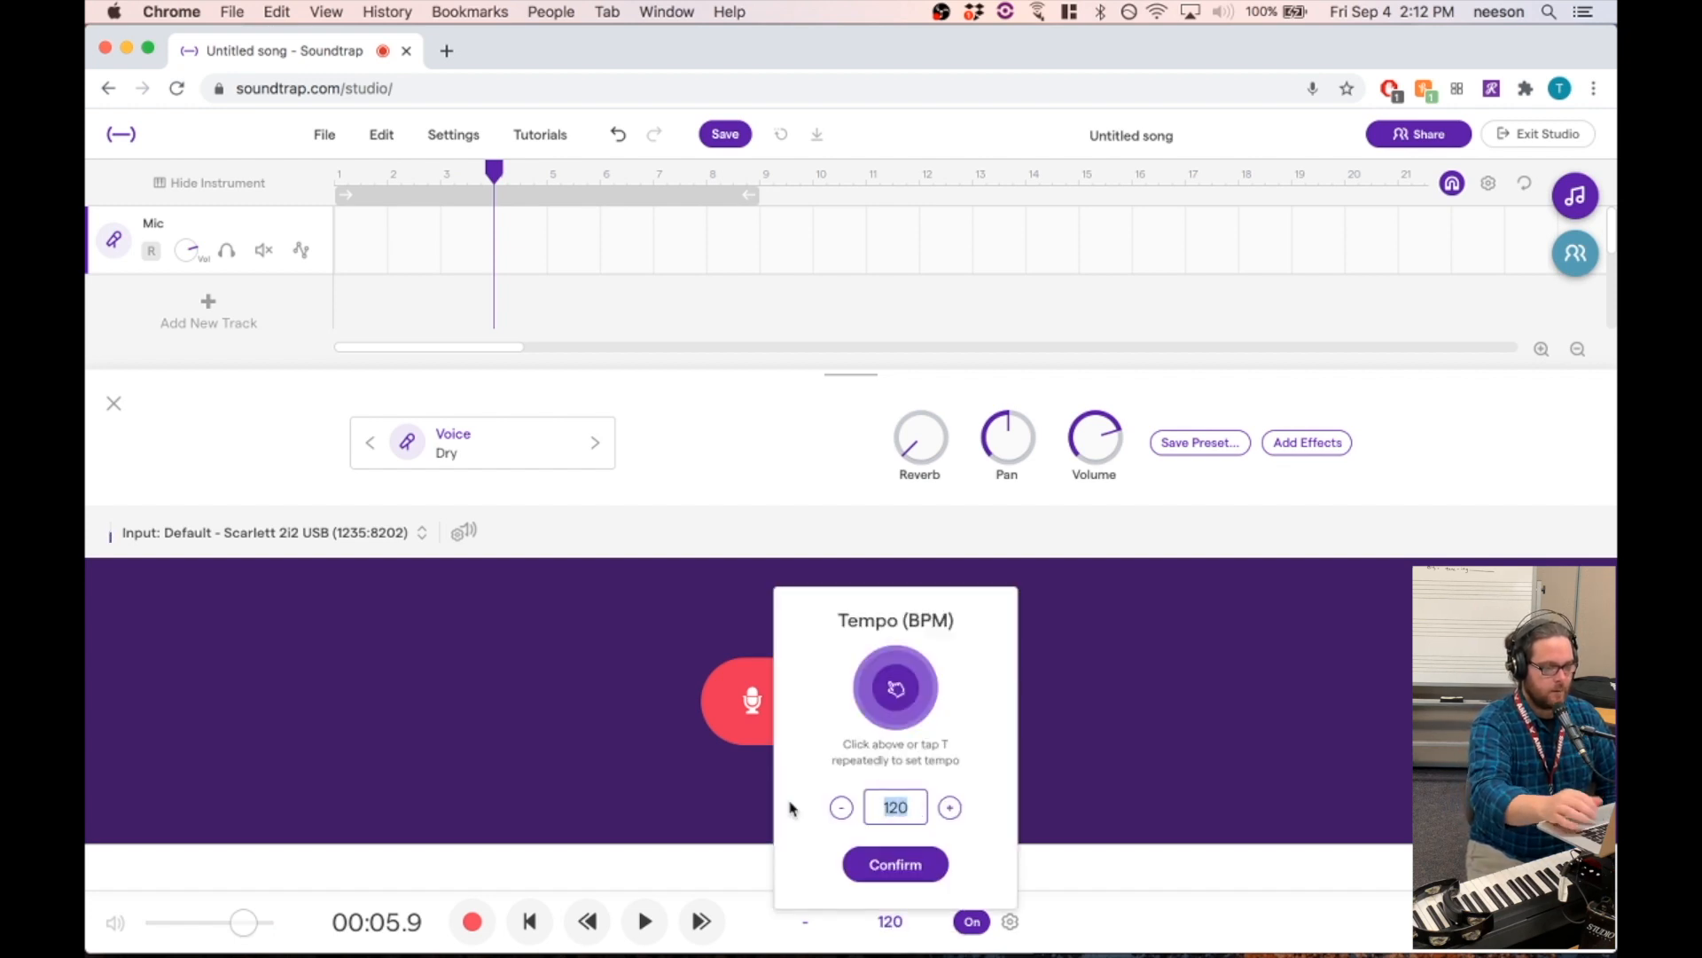
{"action": "type", "text": "94"}
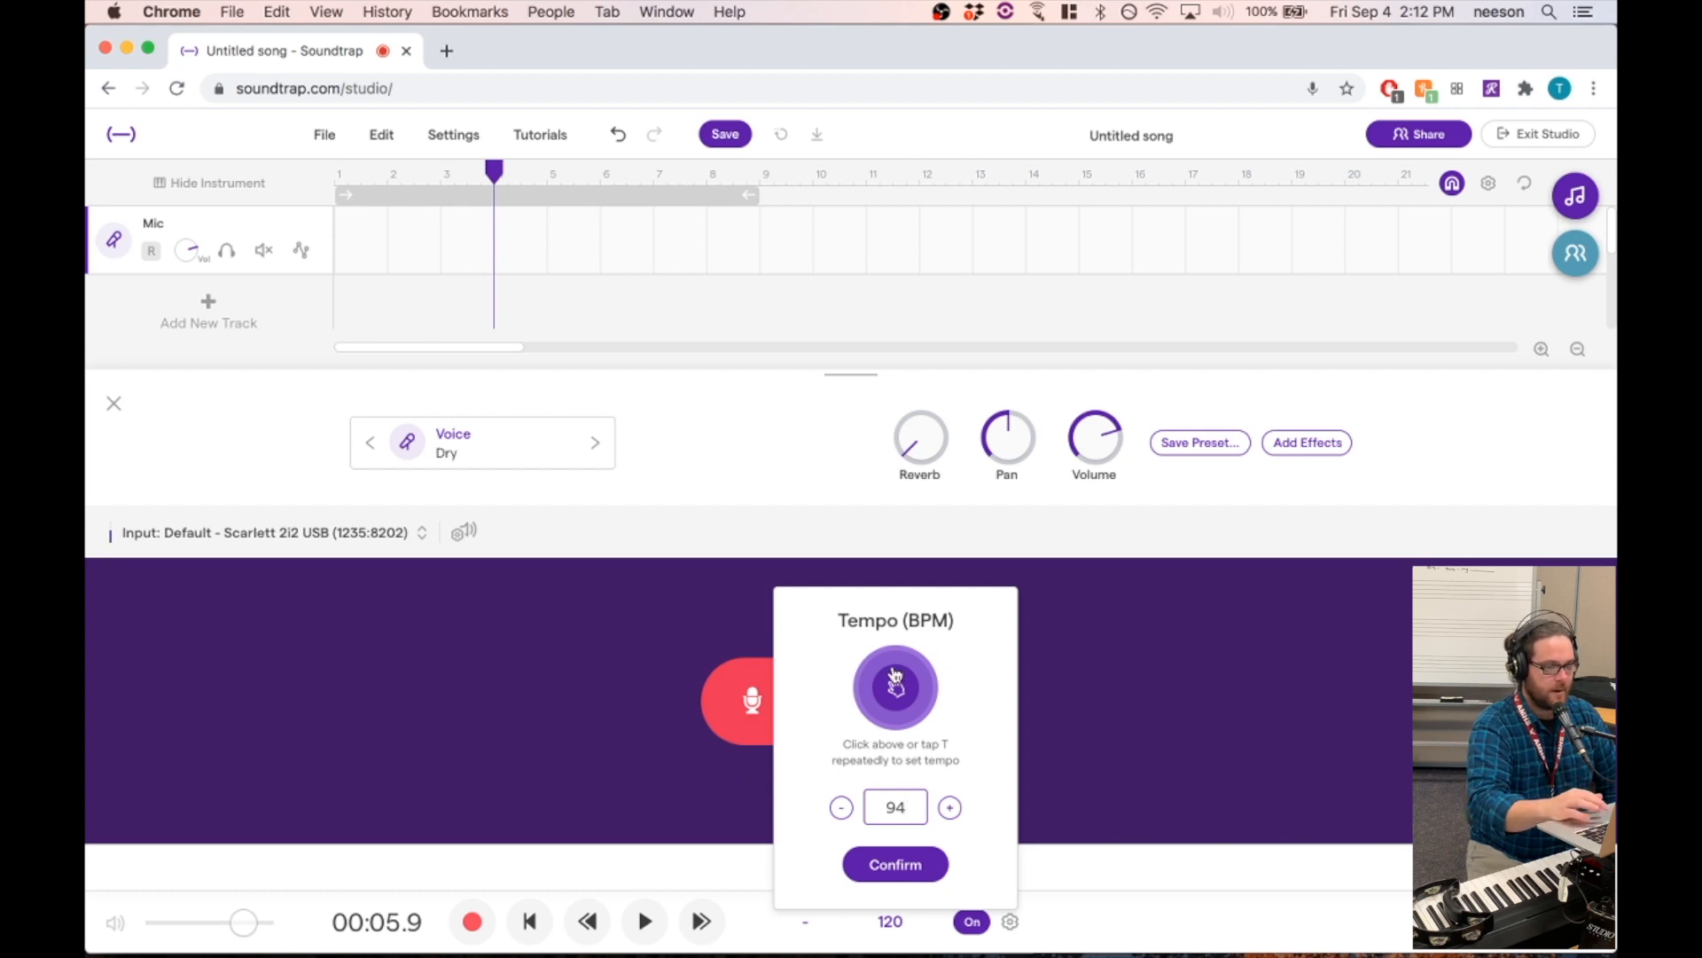
{"action": "left_click", "coordinate": [896, 675]}
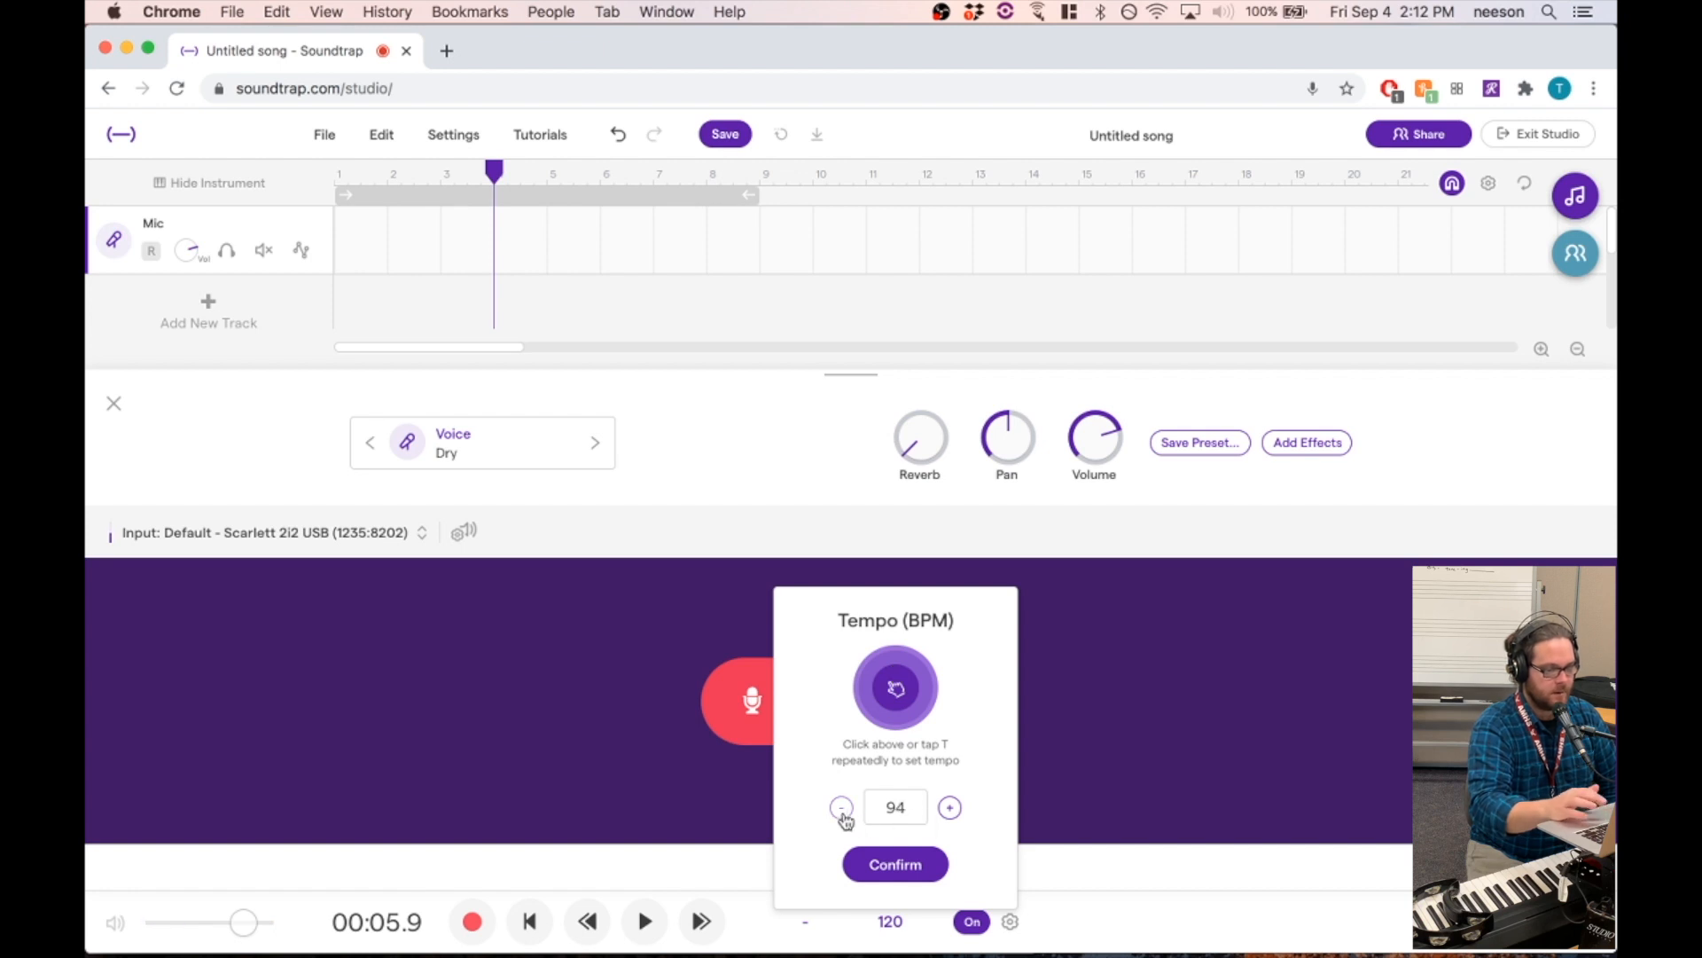
{"action": "left_click", "coordinate": [894, 871]}
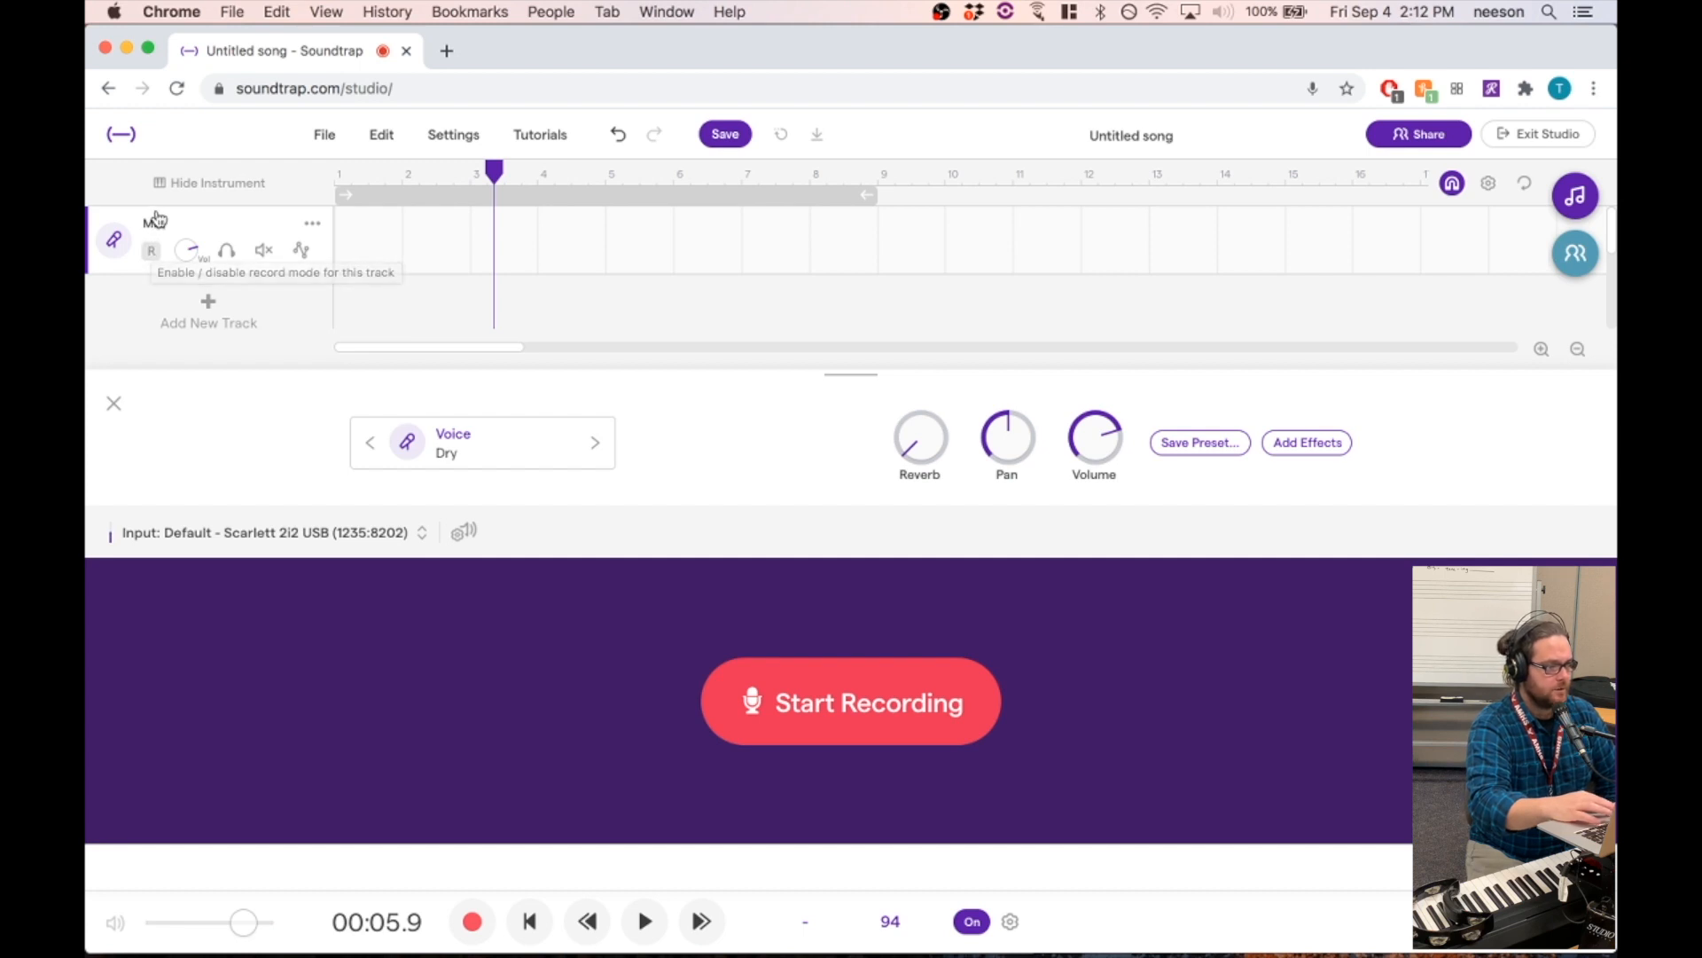
- Arm the Mic track with headphones in use, record about 11 seconds of guitar from the song start, and disarm the track
{"action": "left_click", "coordinate": [155, 253]}
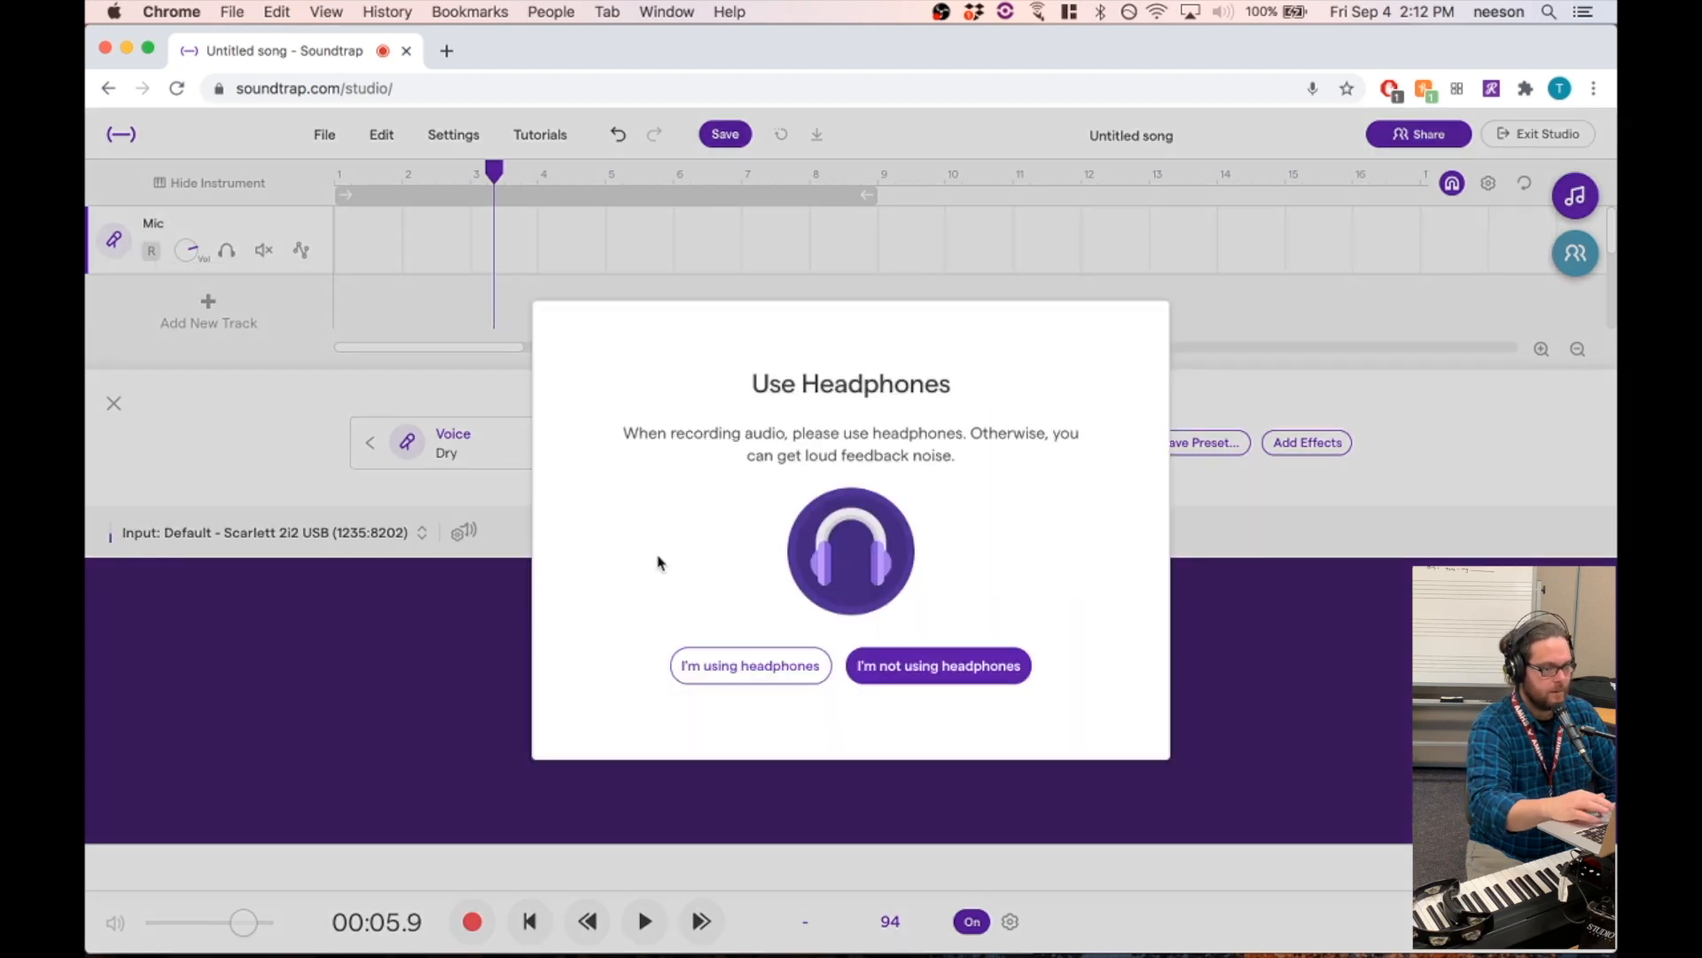
{"action": "left_click", "coordinate": [725, 667]}
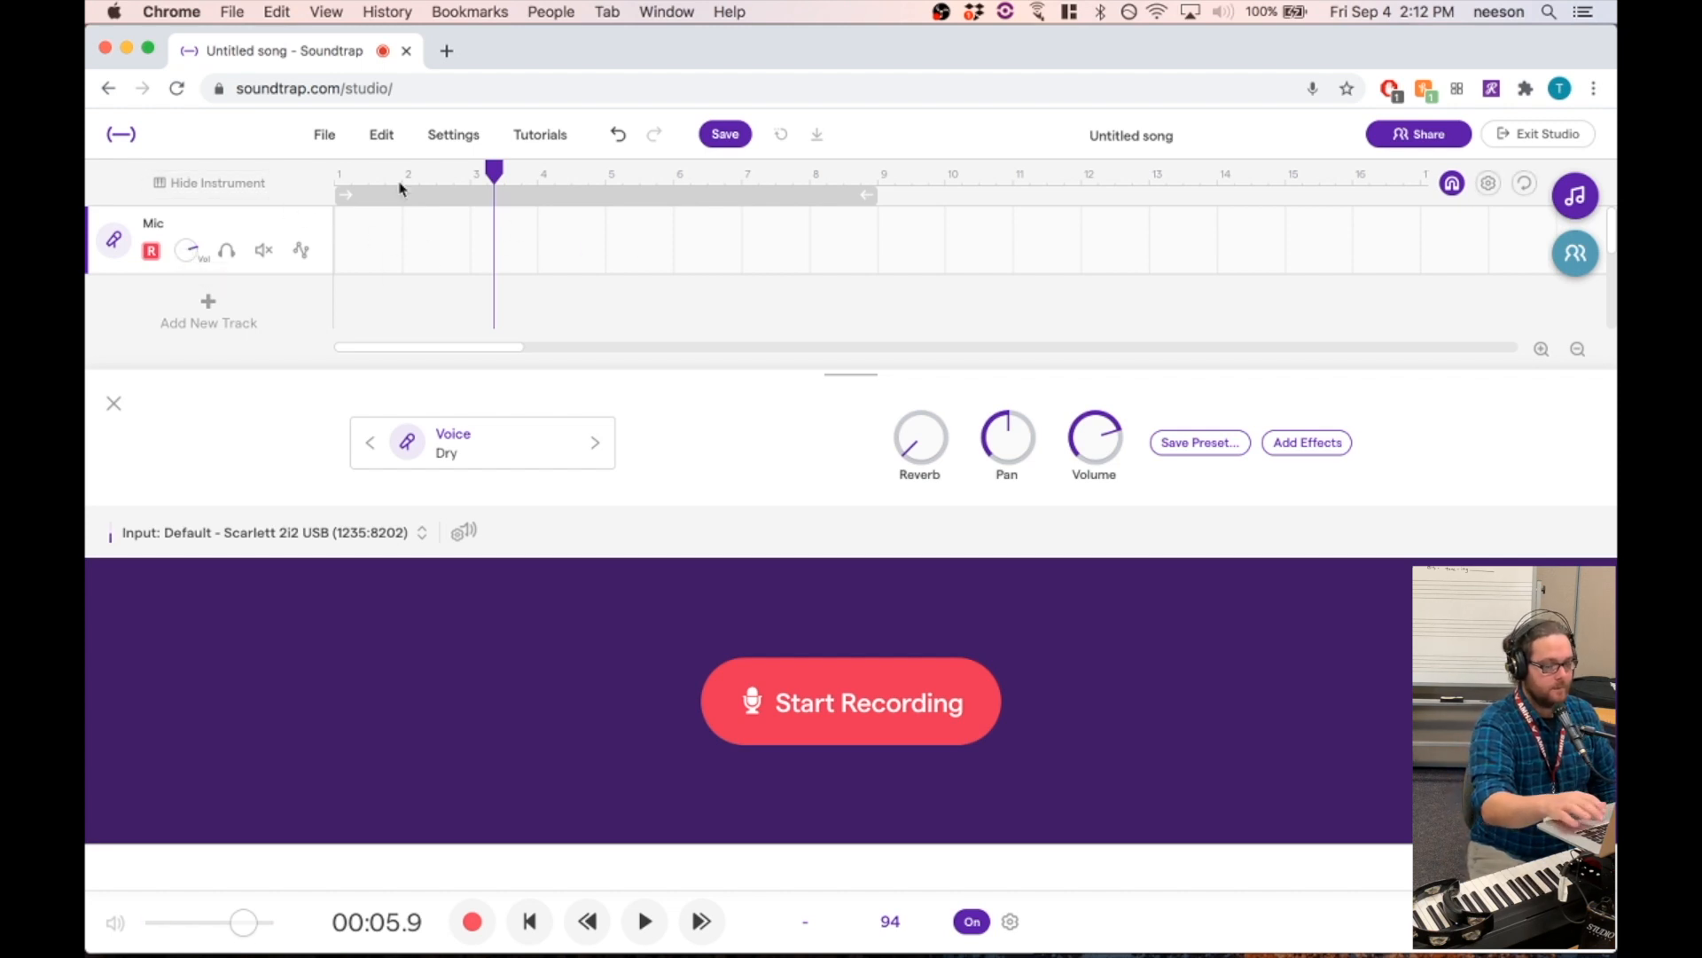
{"action": "key", "text": "Return"}
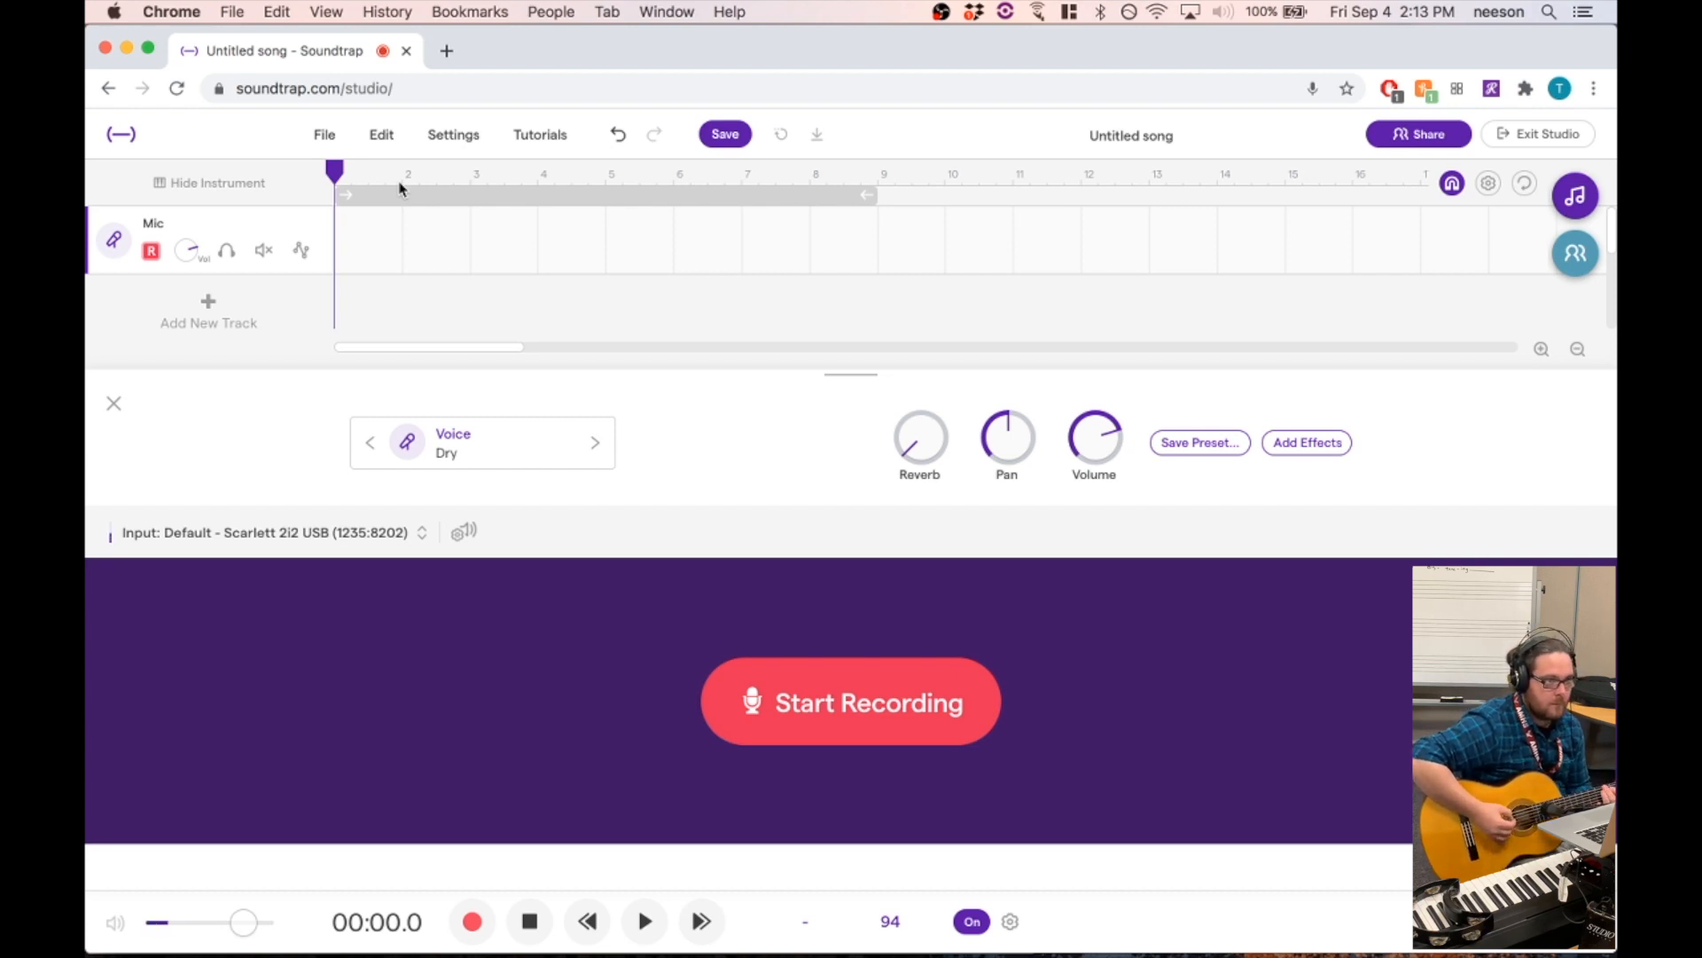
{"action": "left_click", "coordinate": [783, 716]}
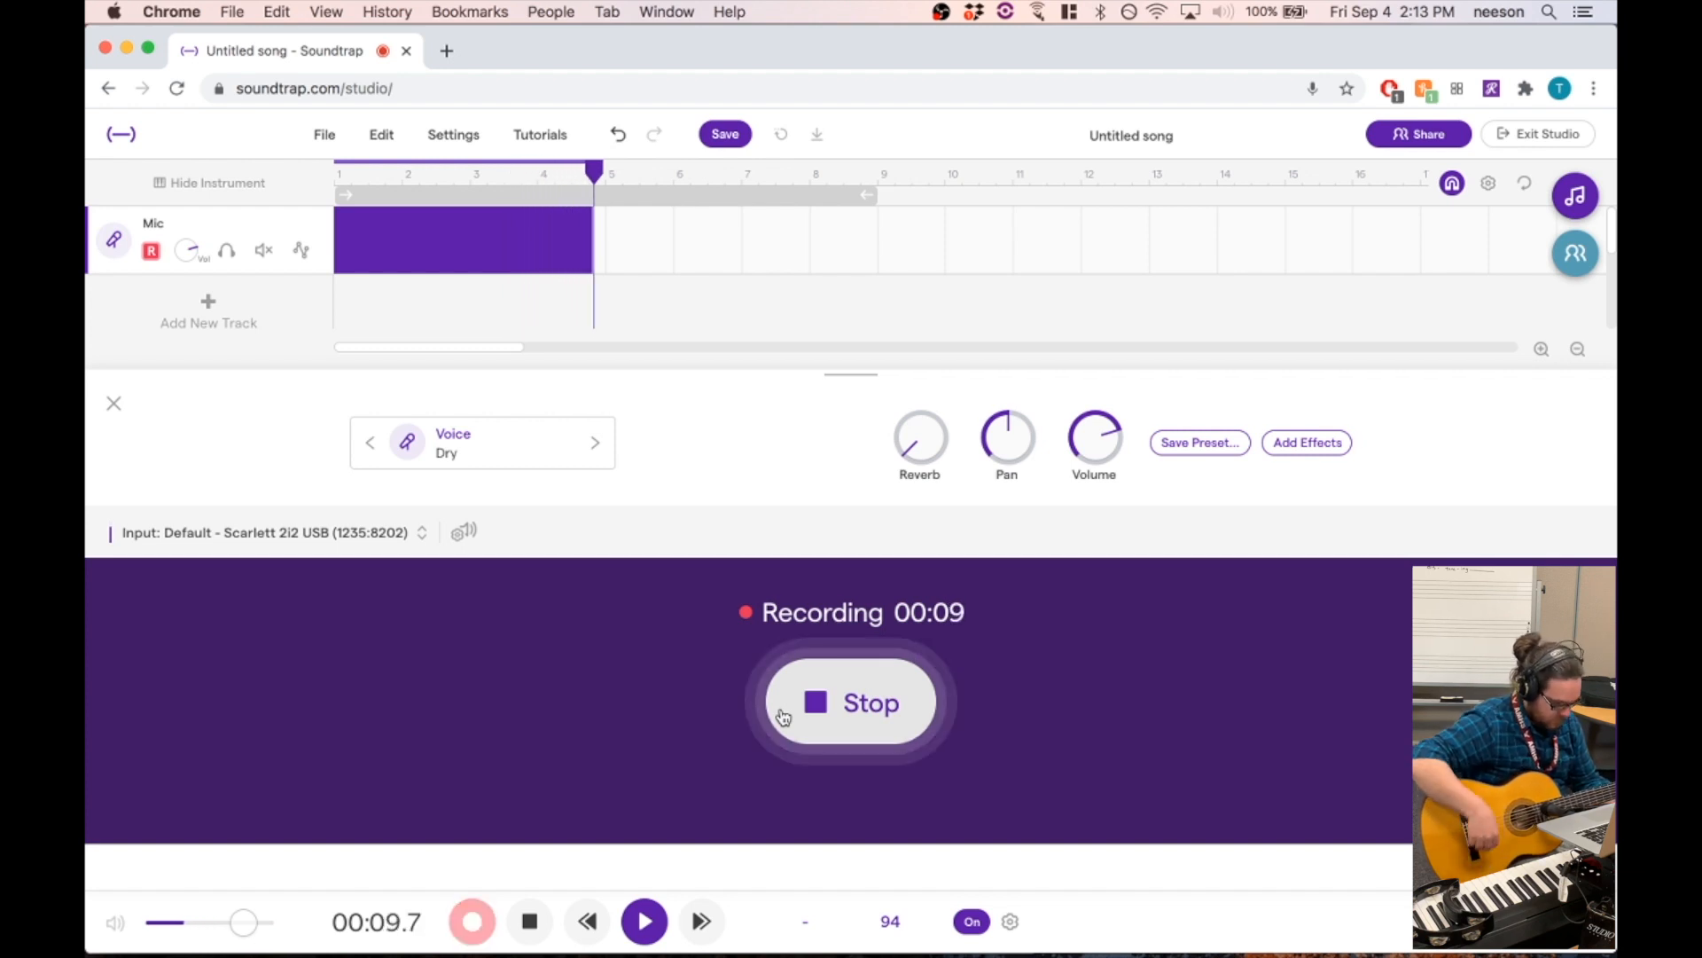
{"action": "left_click", "coordinate": [781, 715]}
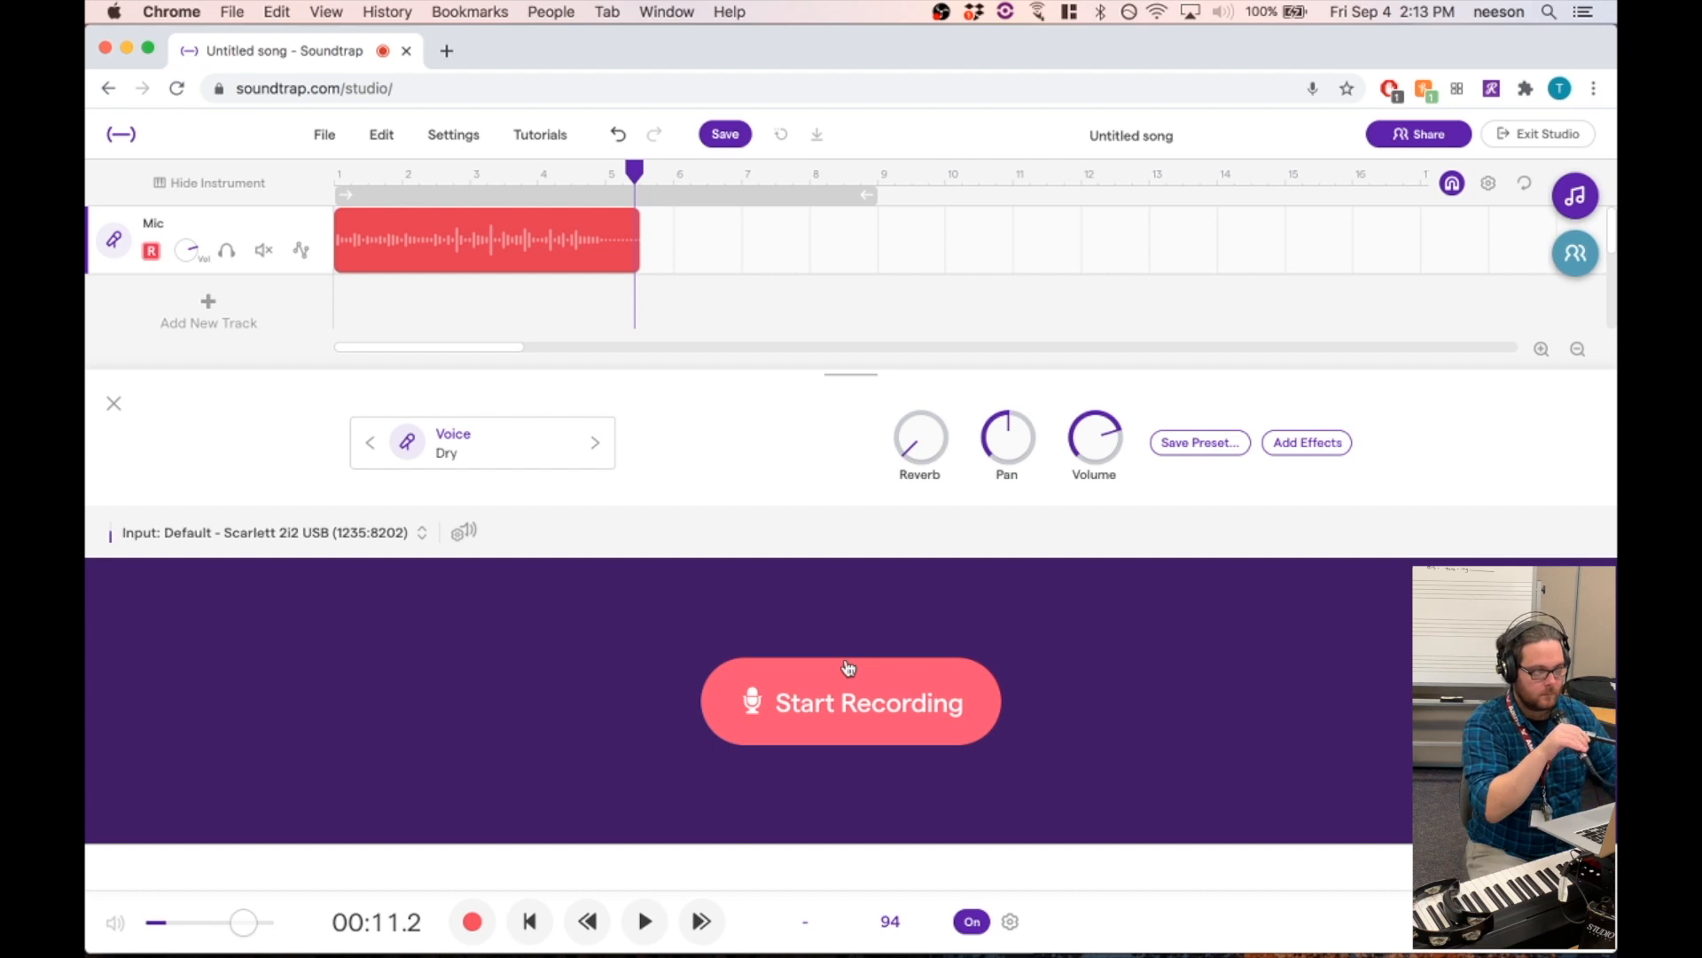
{"action": "left_click", "coordinate": [149, 252]}
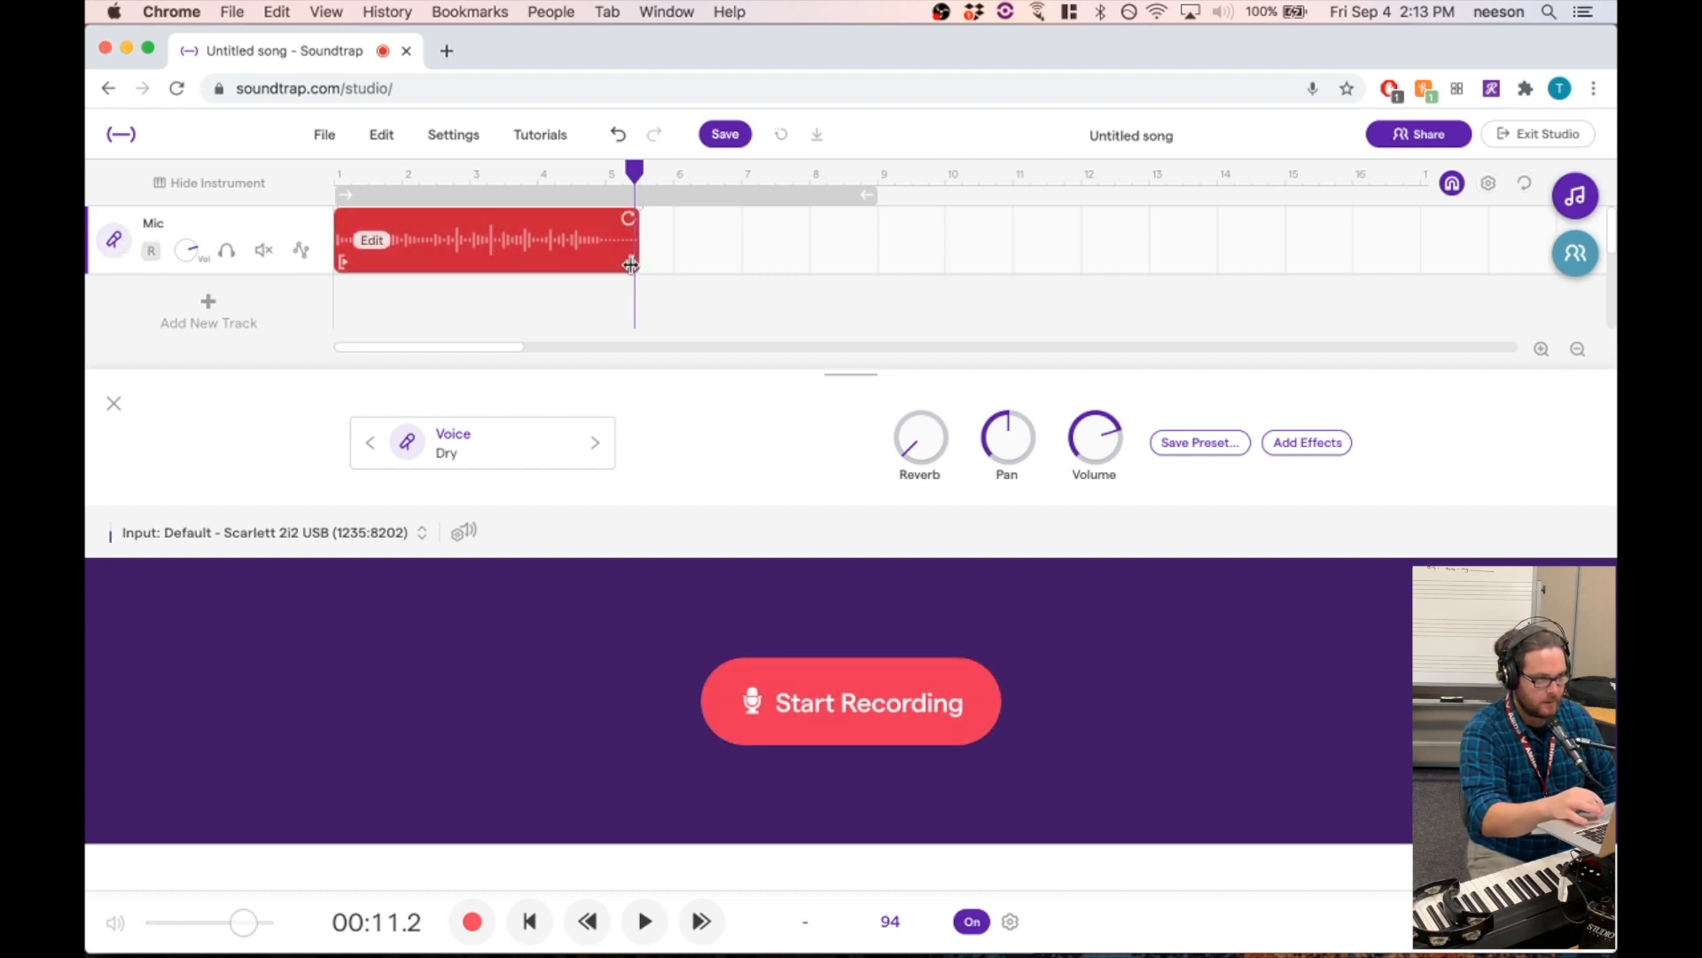
- Trim the end of the Mic track's clip back to the start of bar 5 and play it from the beginning
{"action": "left_click_drag", "start_coordinate": [636, 270], "coordinate": [598, 273]}
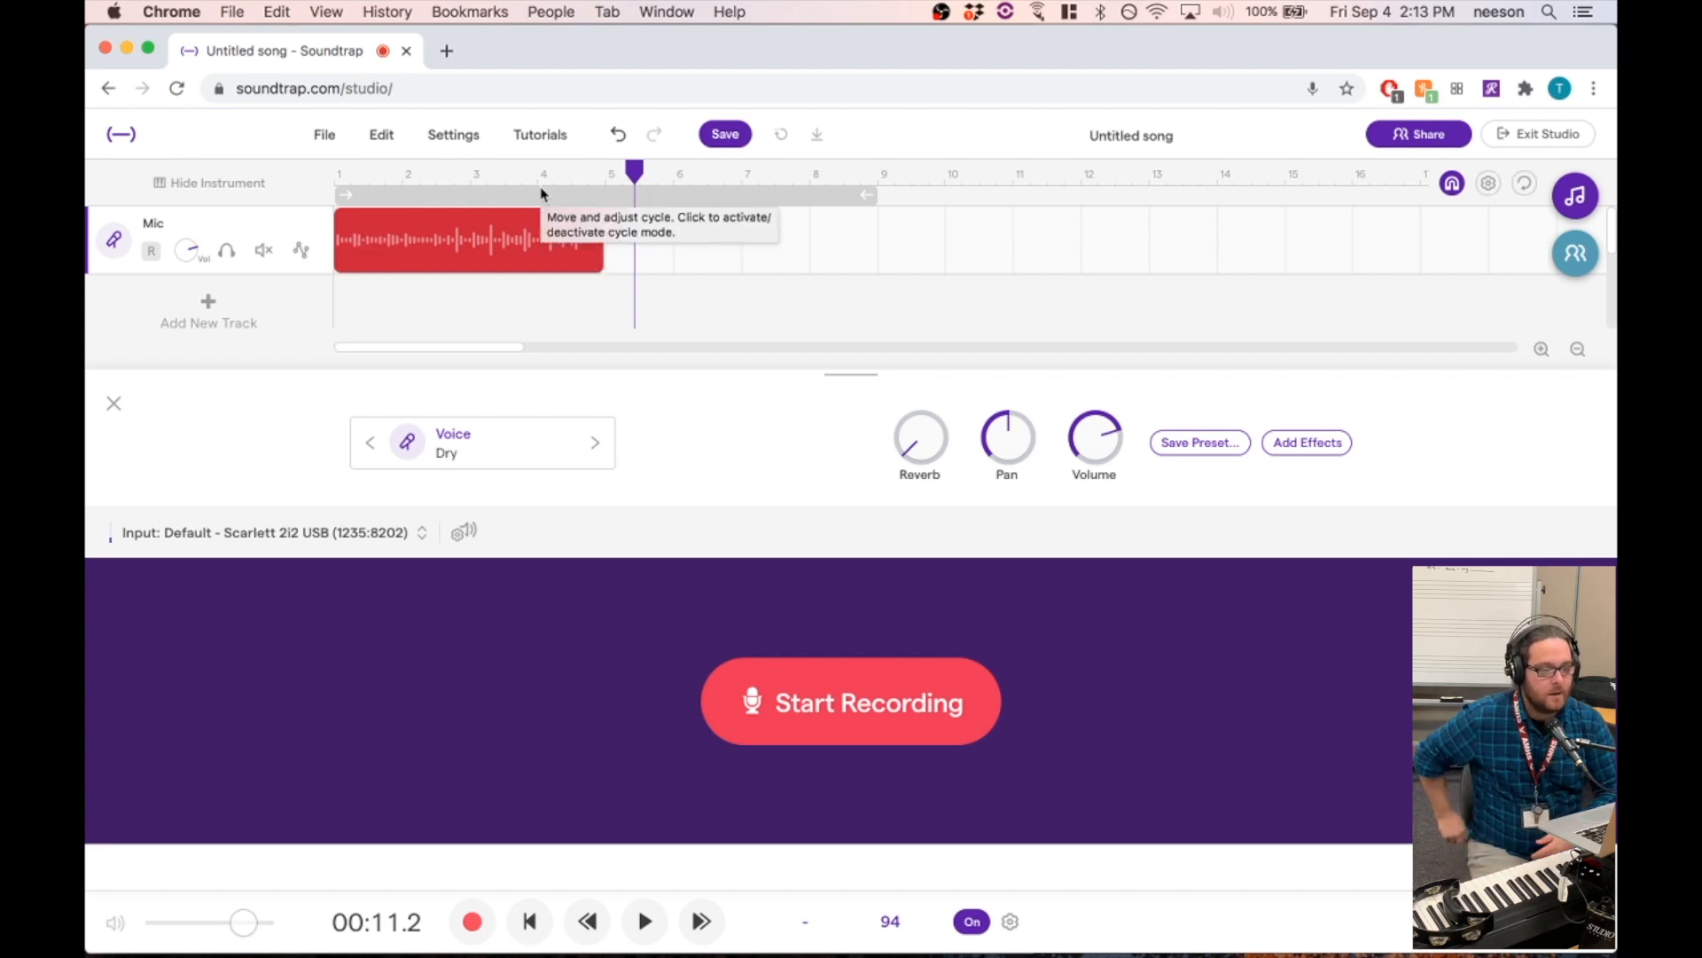
{"action": "key", "text": "Return"}
{"action": "key", "text": "space"}
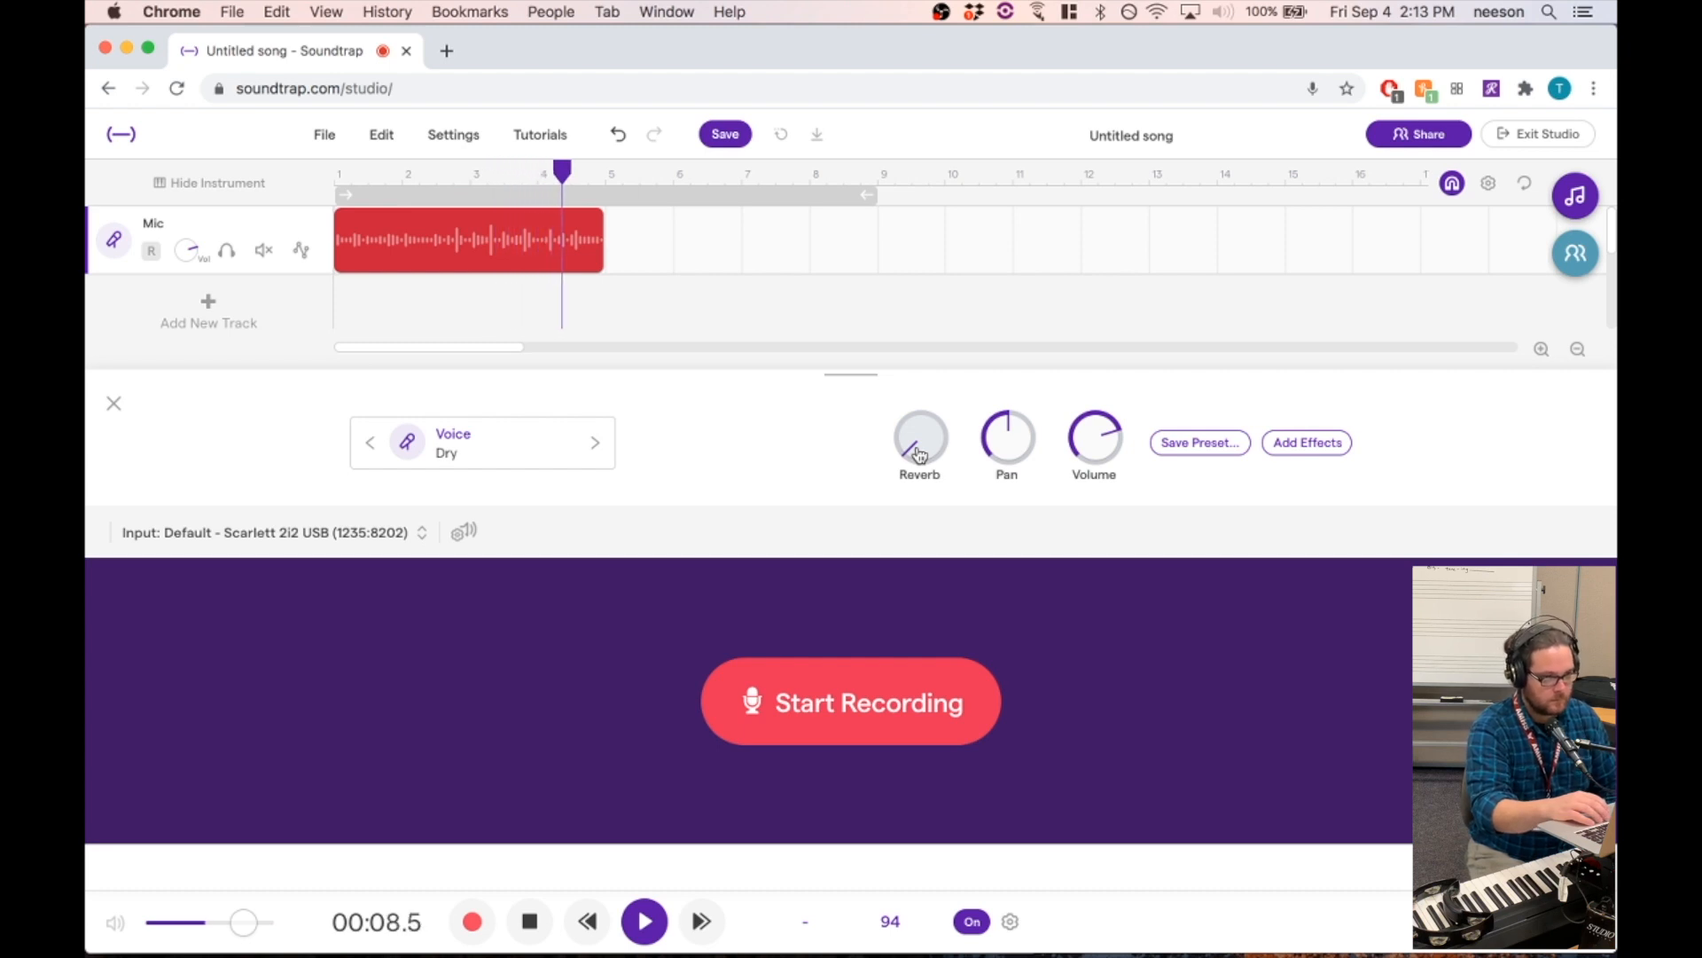
{"action": "key", "text": "space"}
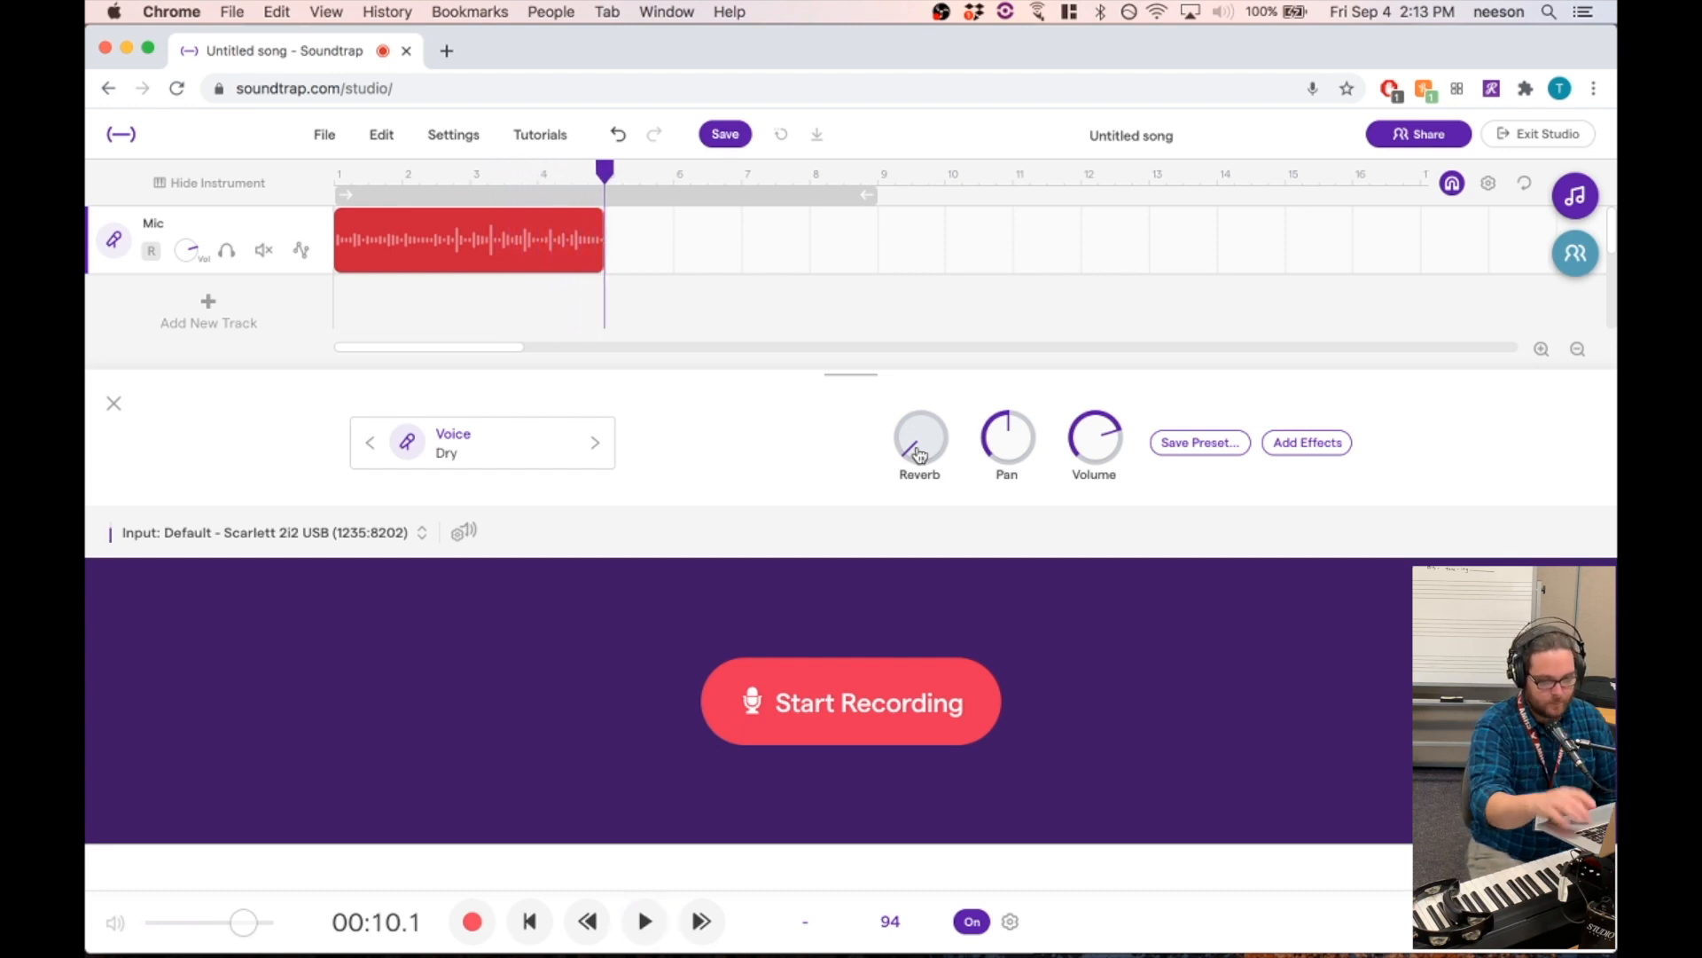
{"action": "key", "text": "Return"}
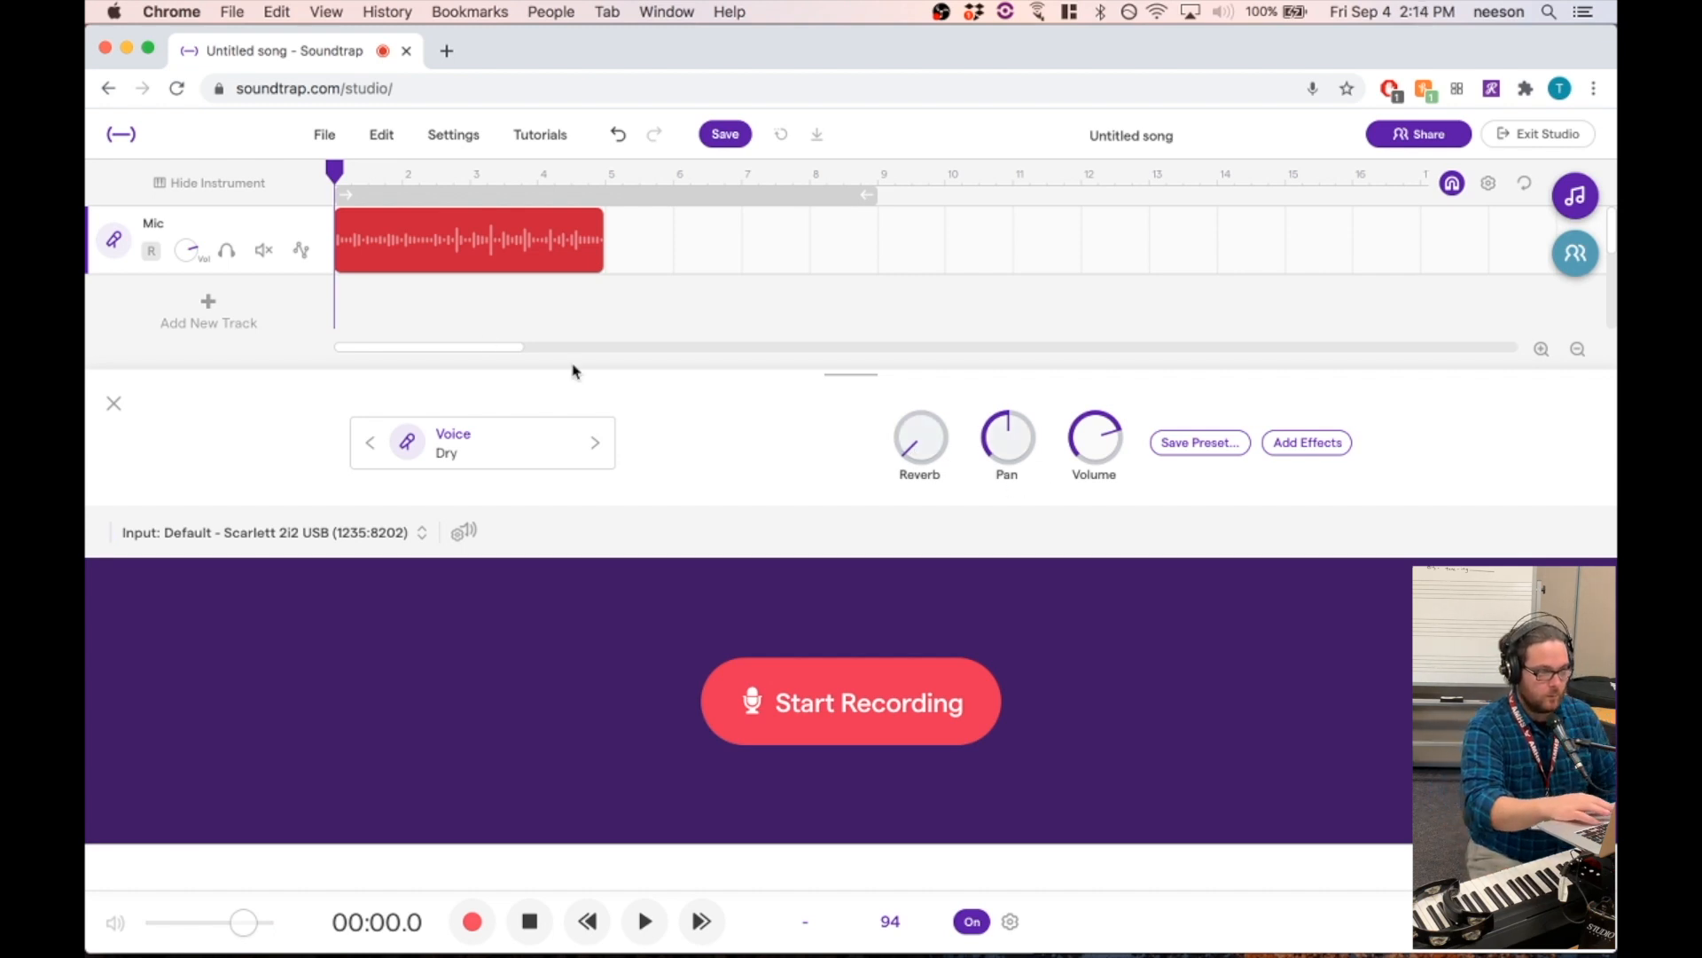
- Add a second Voice & microphones track, arm it, and record a take of about 12 seconds from the song start
{"action": "left_click", "coordinate": [240, 310]}
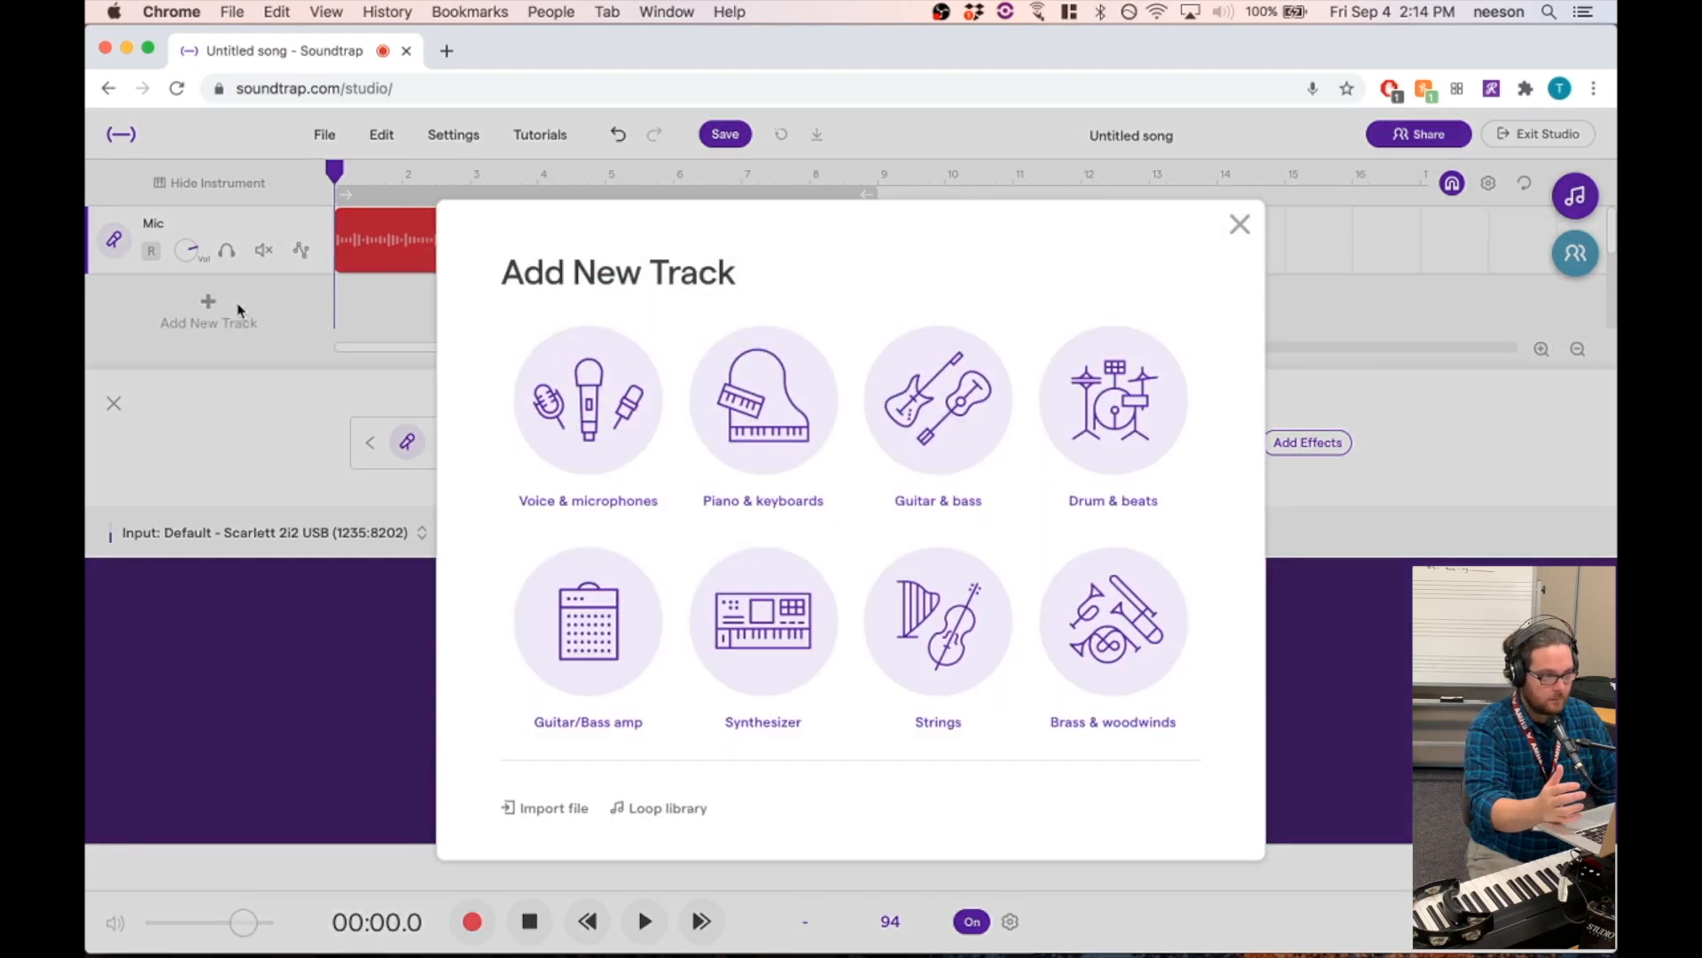
{"action": "left_click", "coordinate": [588, 404]}
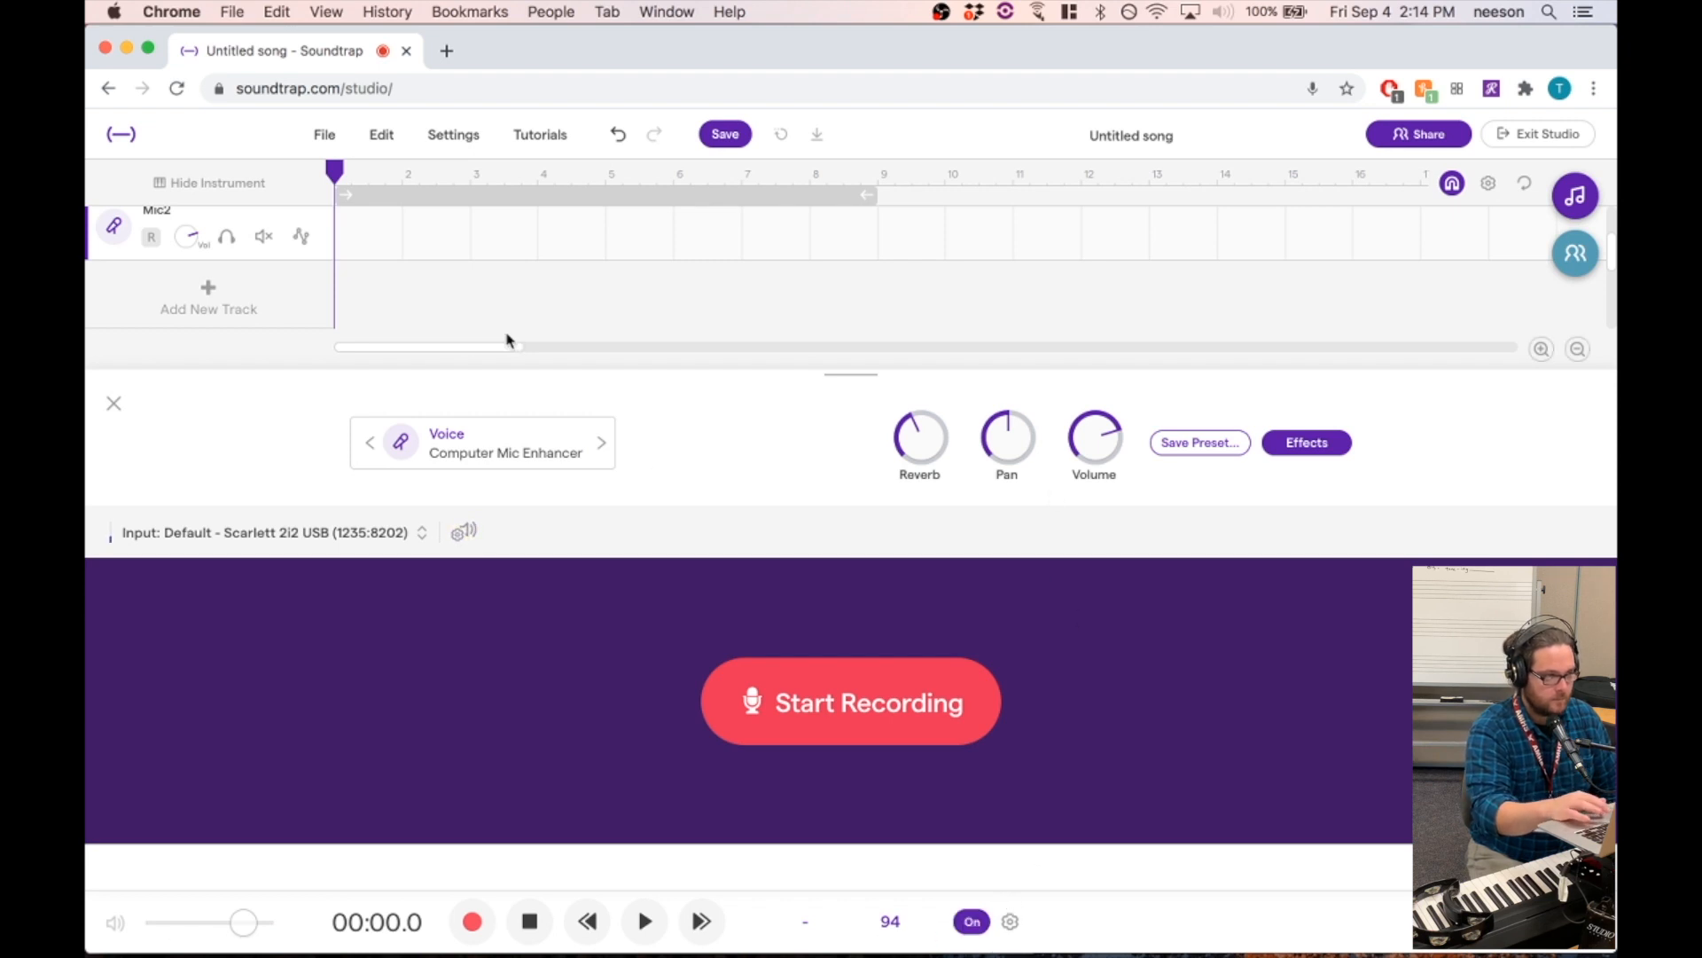
{"action": "left_click", "coordinate": [152, 237]}
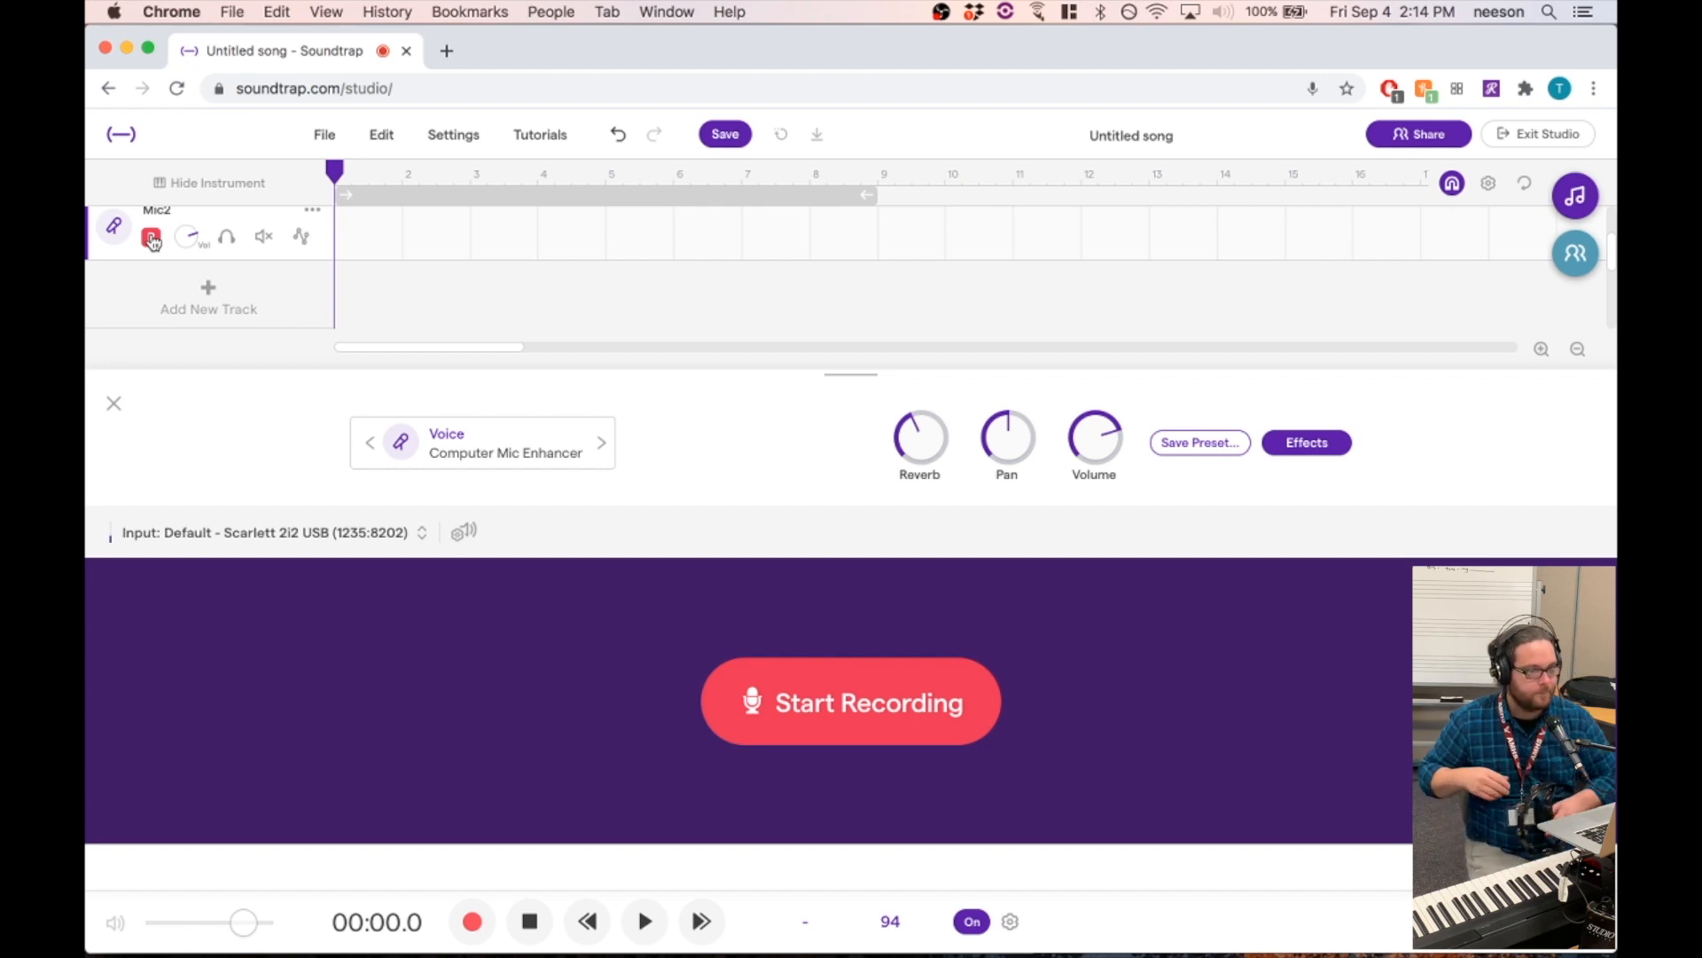
{"action": "left_click", "coordinate": [792, 693]}
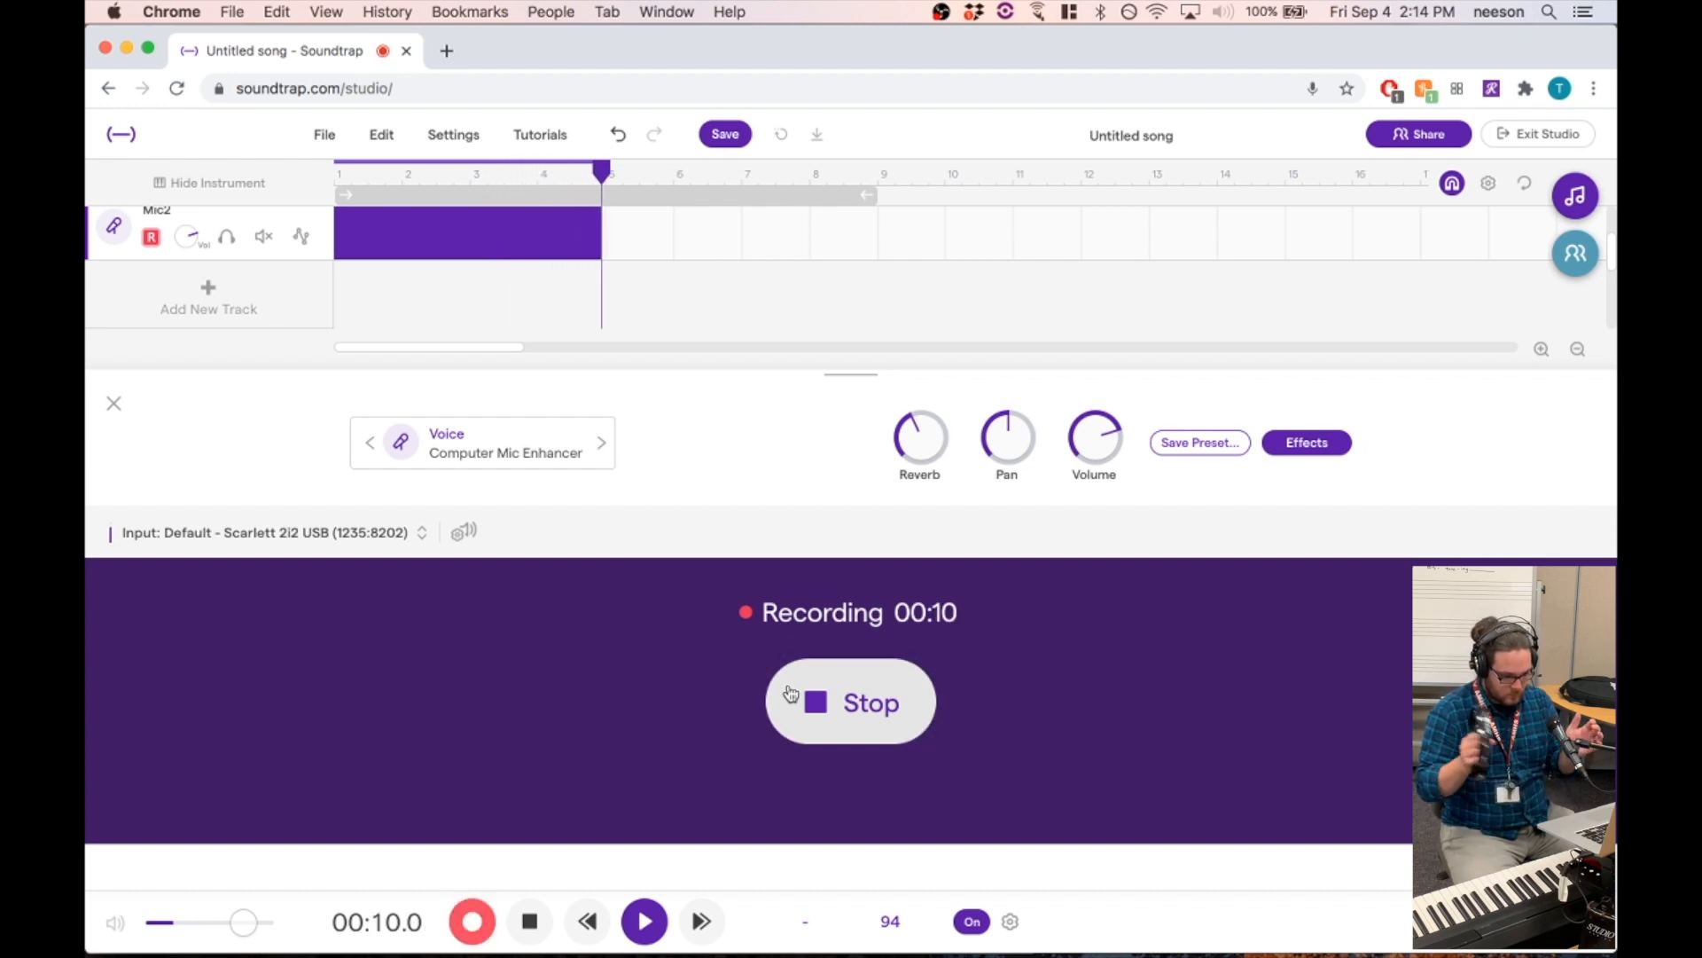
{"action": "left_click", "coordinate": [790, 692]}
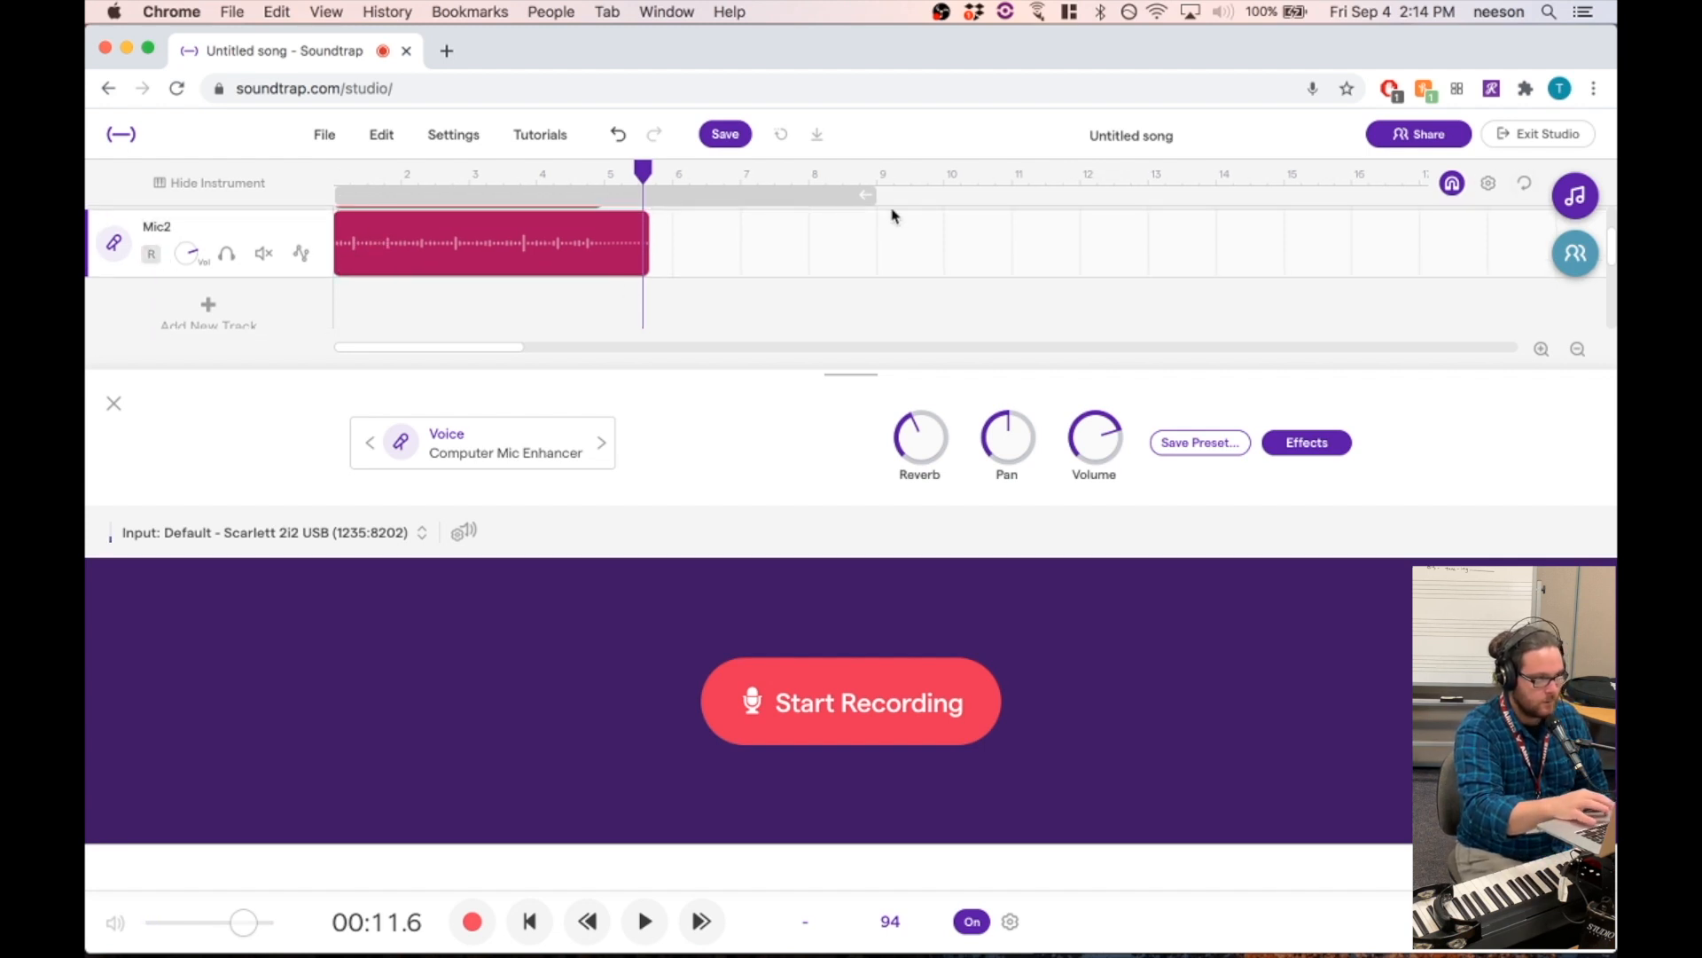
- Trim the Mic2 clip's end to the start of bar 5 and play both tracks together with the instrument view closed
{"action": "left_click_drag", "start_coordinate": [645, 271], "coordinate": [597, 270]}
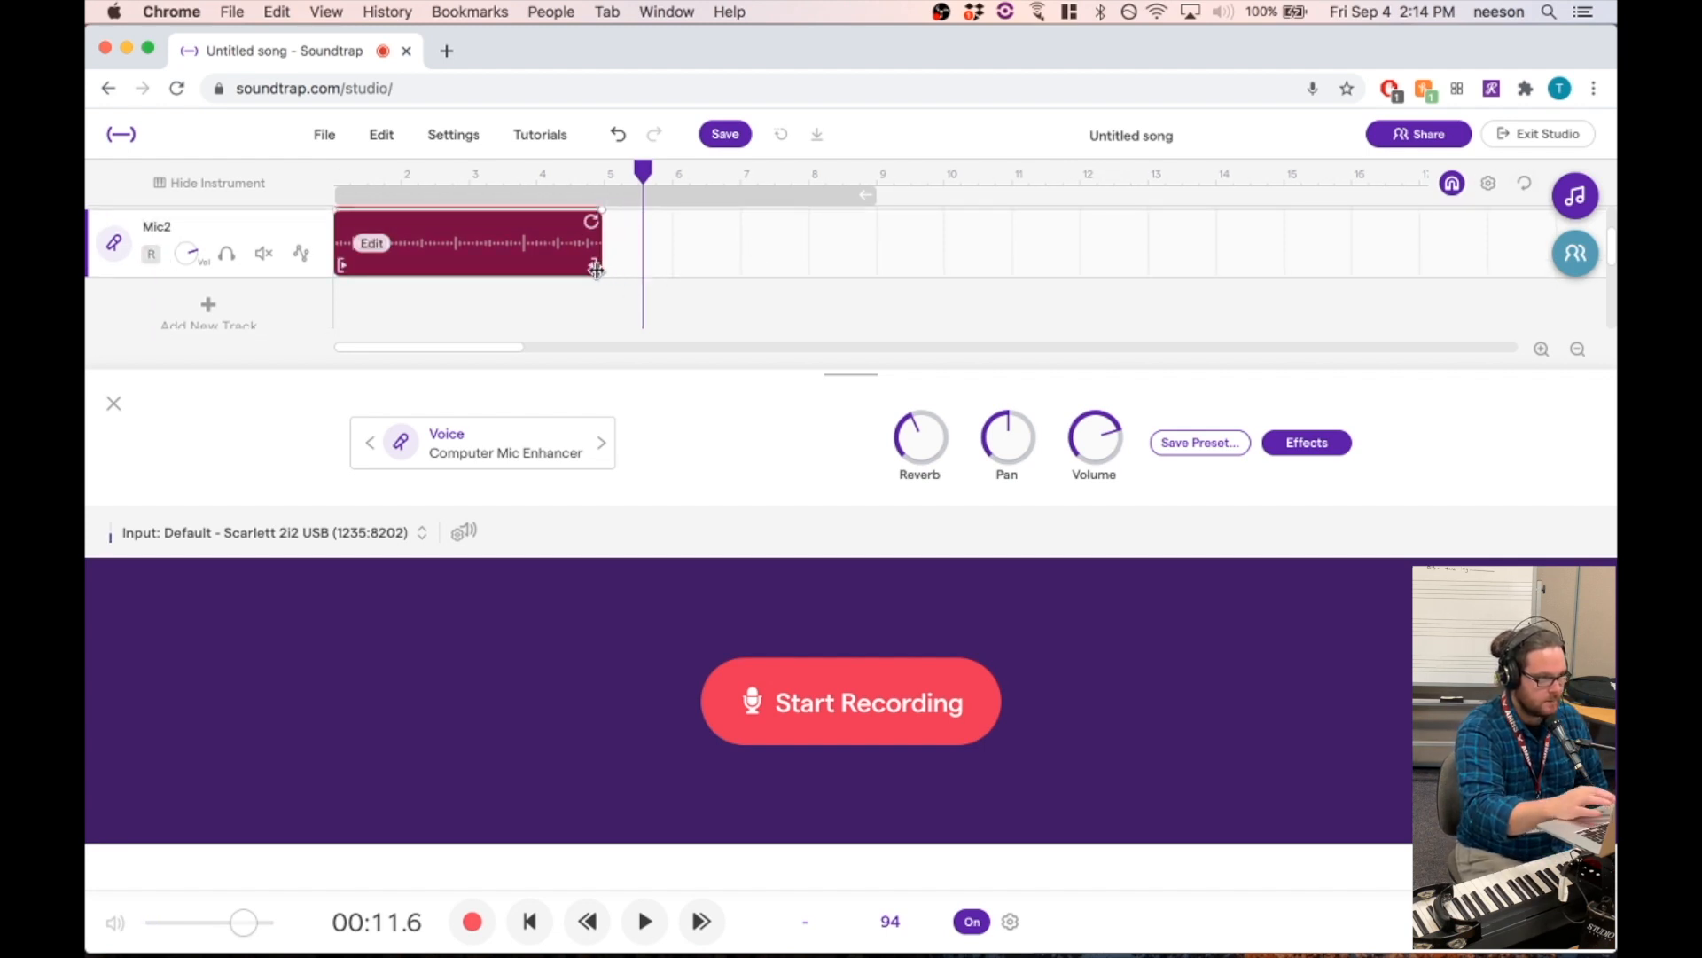
{"action": "scroll", "coordinate": [597, 270], "scroll_direction": "up", "scroll_amount": 2}
{"action": "key", "text": "Return"}
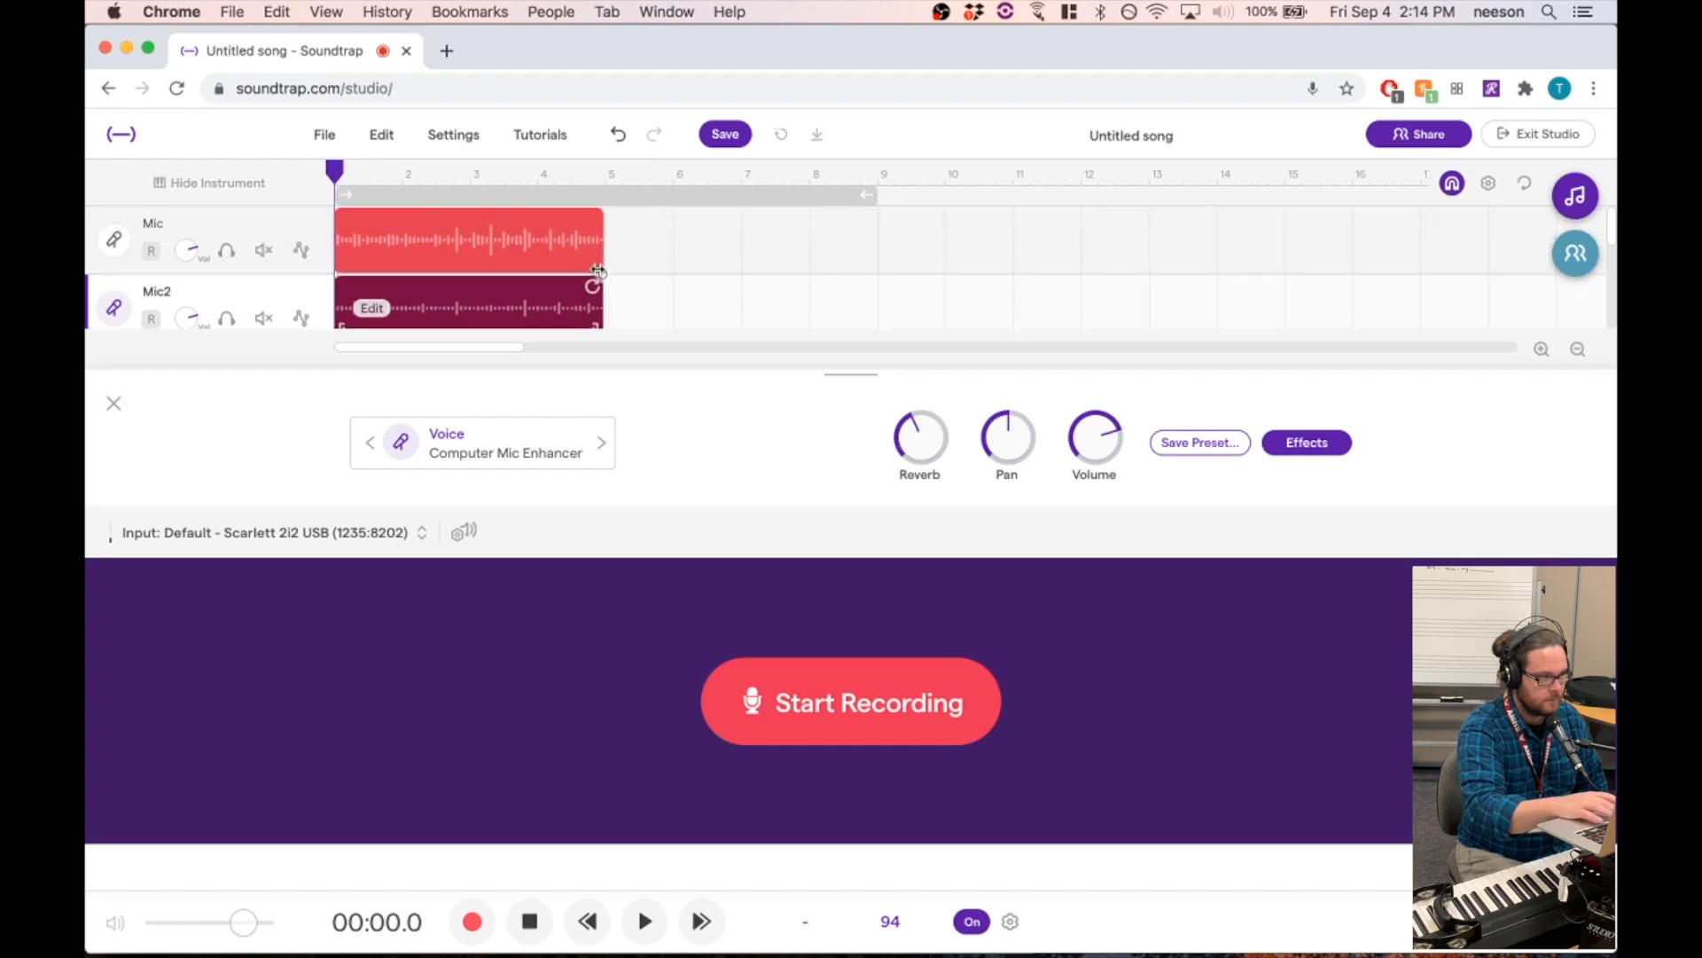
{"action": "key", "text": "space"}
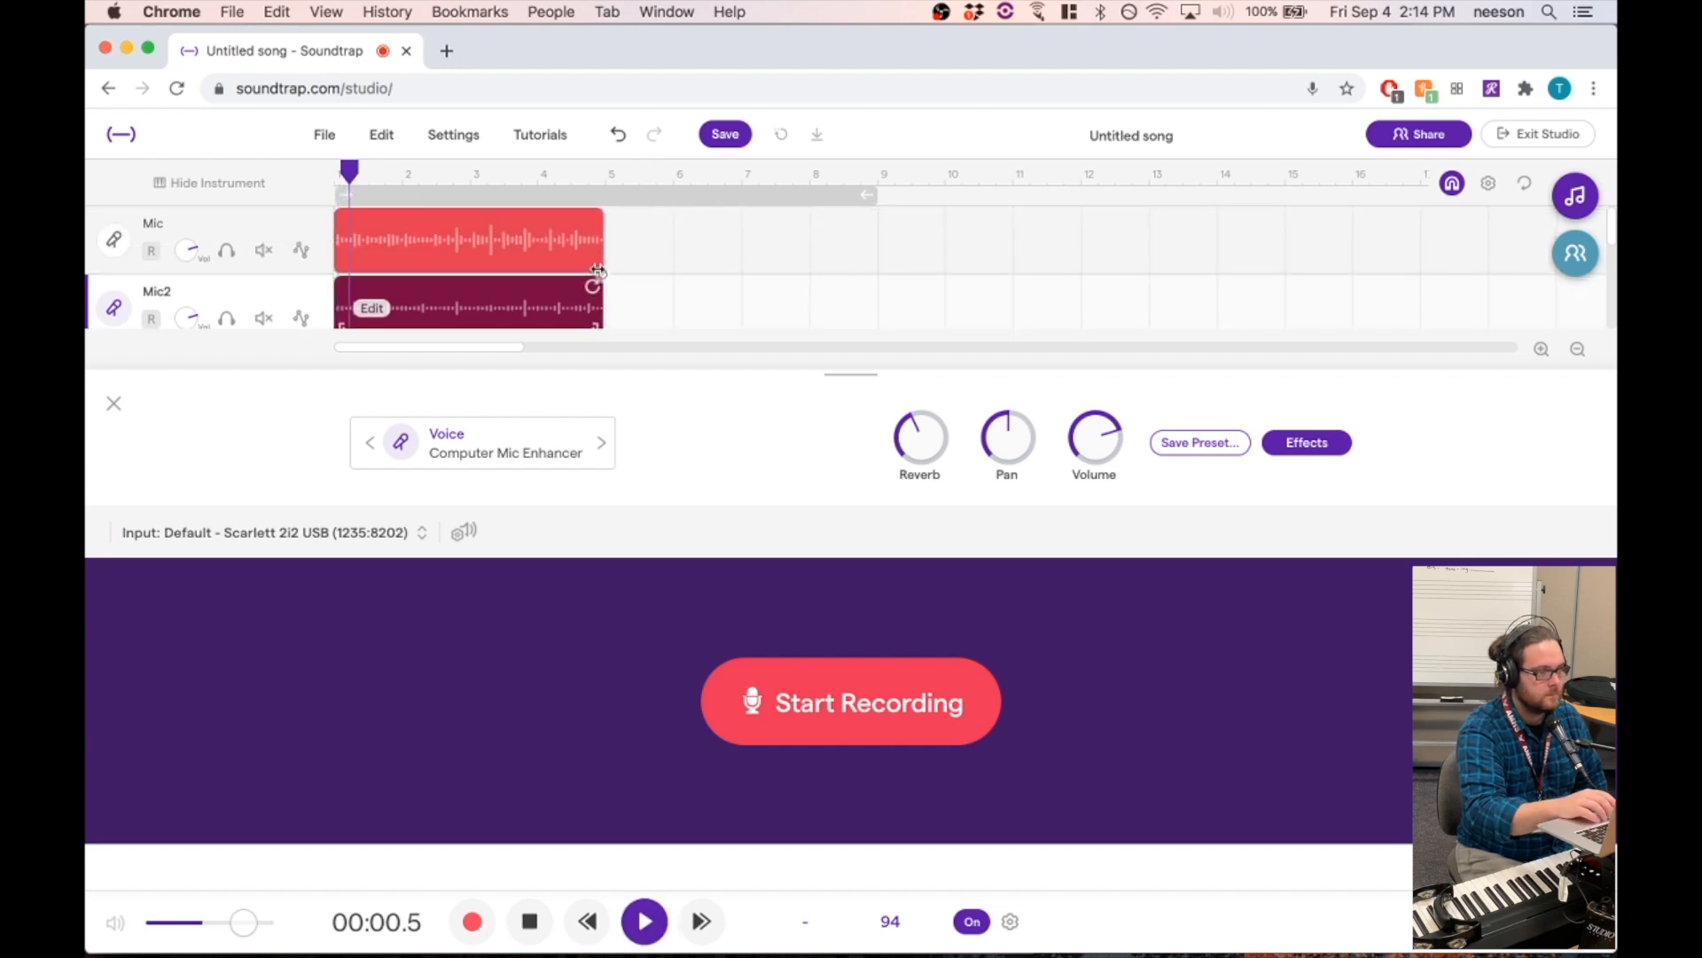
{"action": "left_click", "coordinate": [114, 406]}
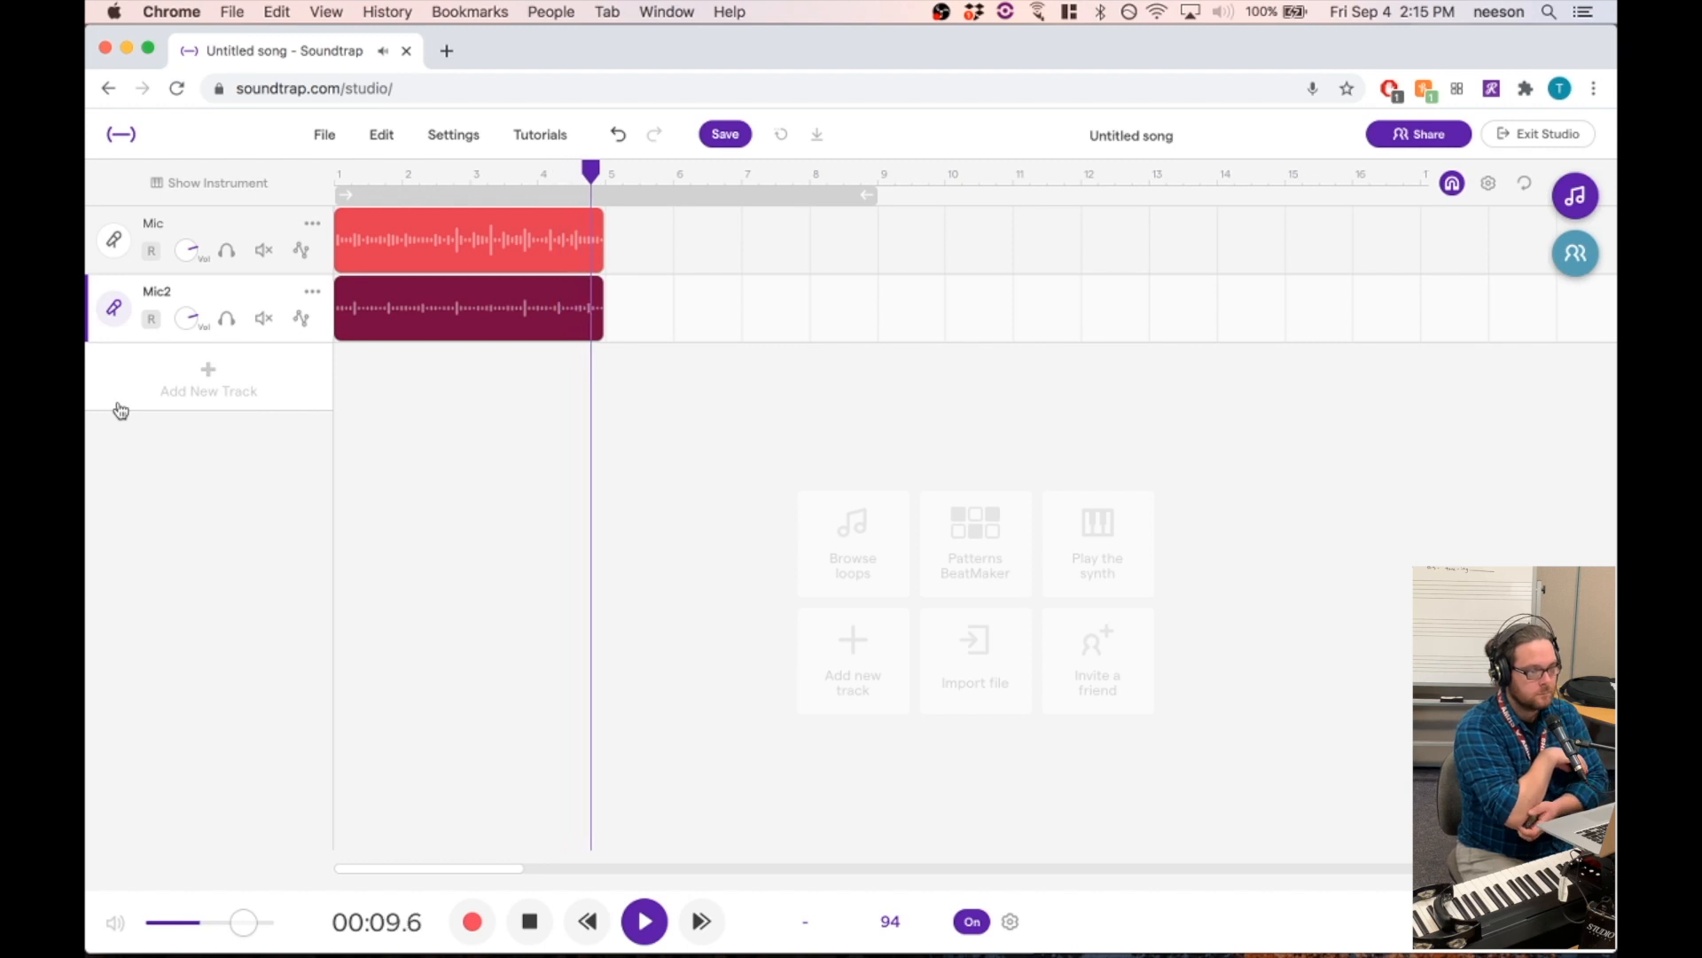
{"action": "key", "text": "space"}
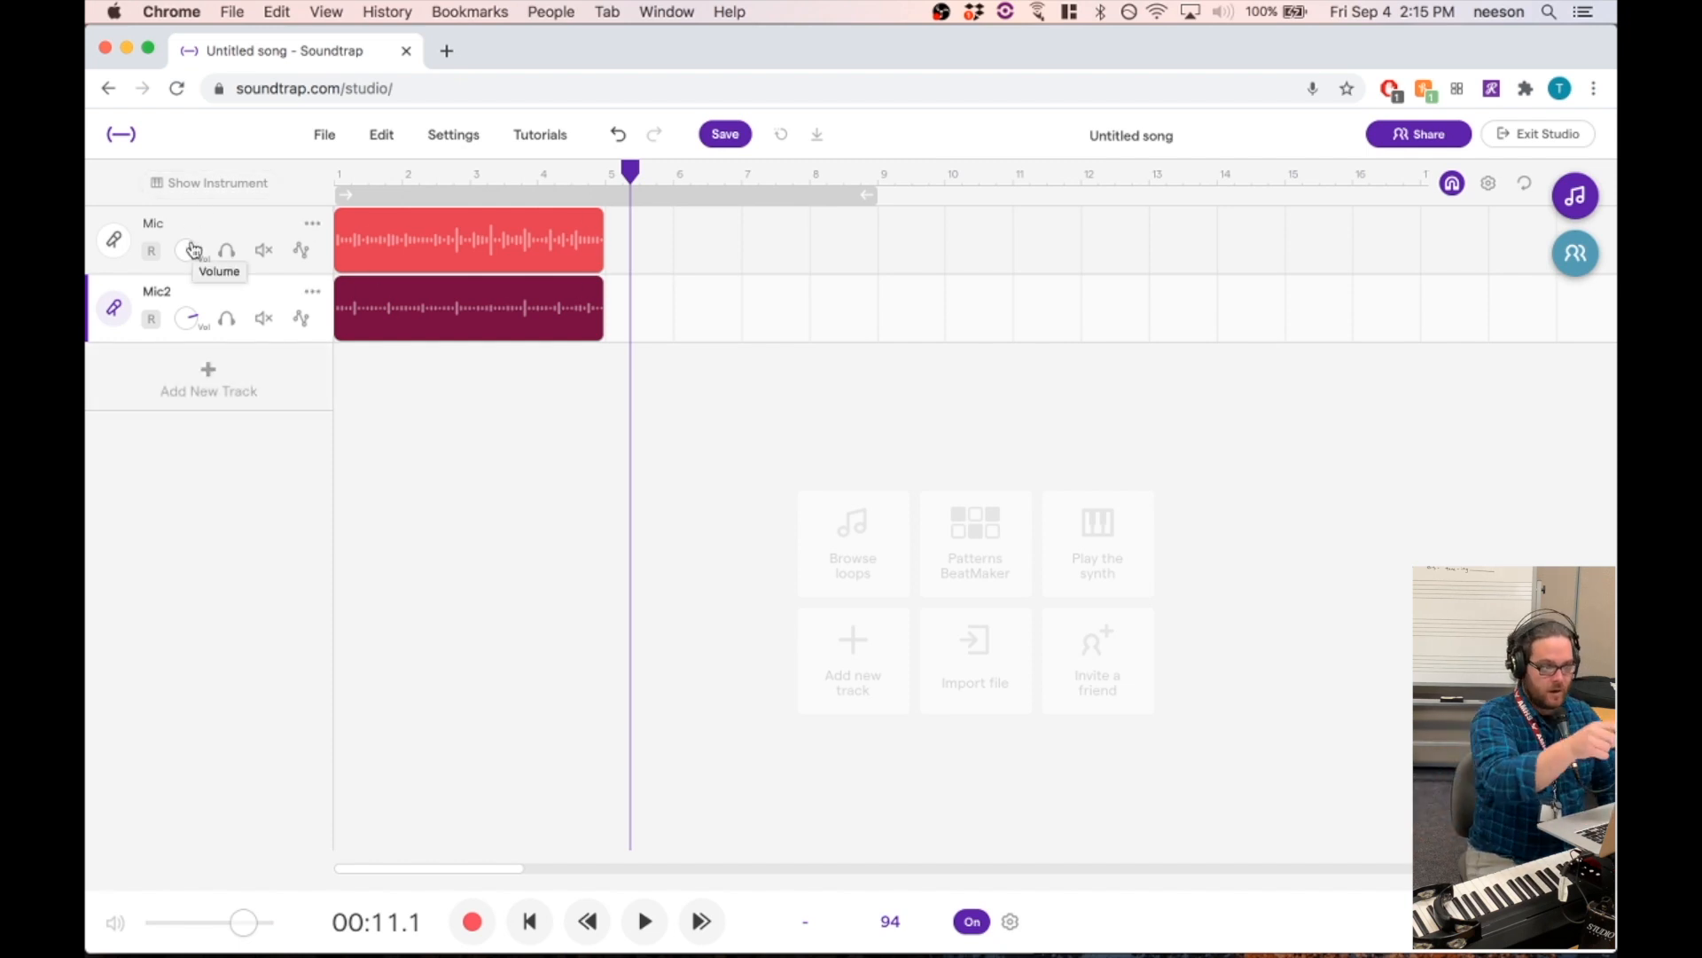
- Add a Piano & keyboards track with the Grand Piano sound and try out a few notes in the C3 octave
{"action": "left_click", "coordinate": [207, 388]}
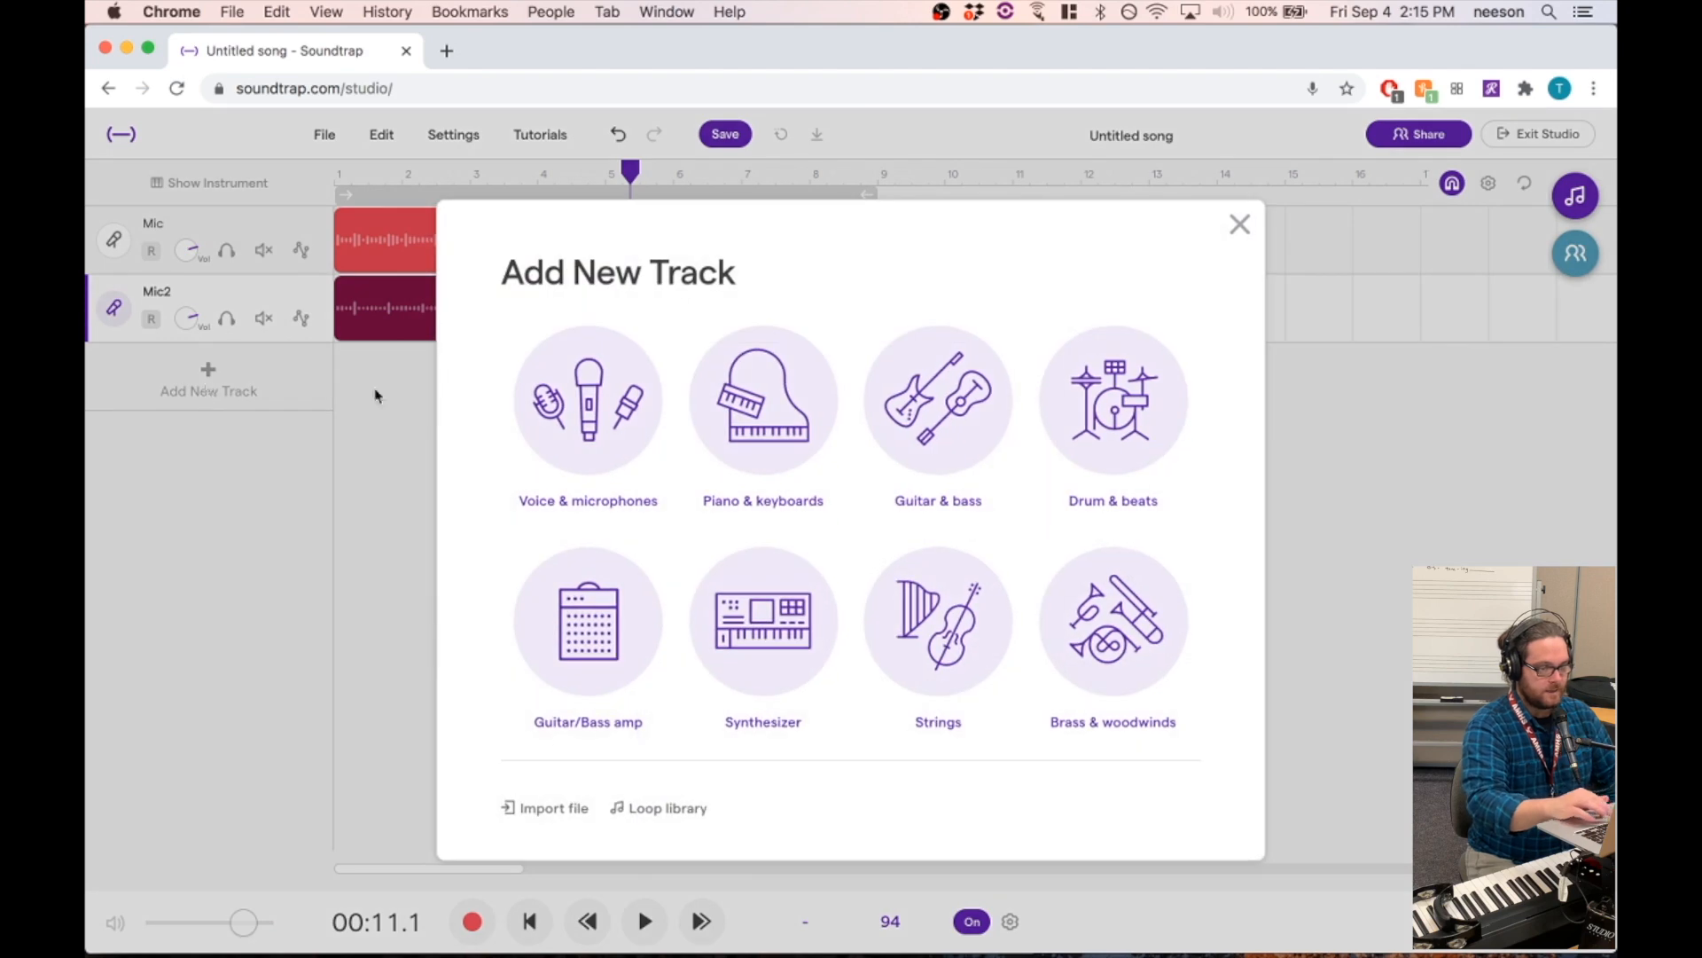
{"action": "left_click", "coordinate": [768, 422]}
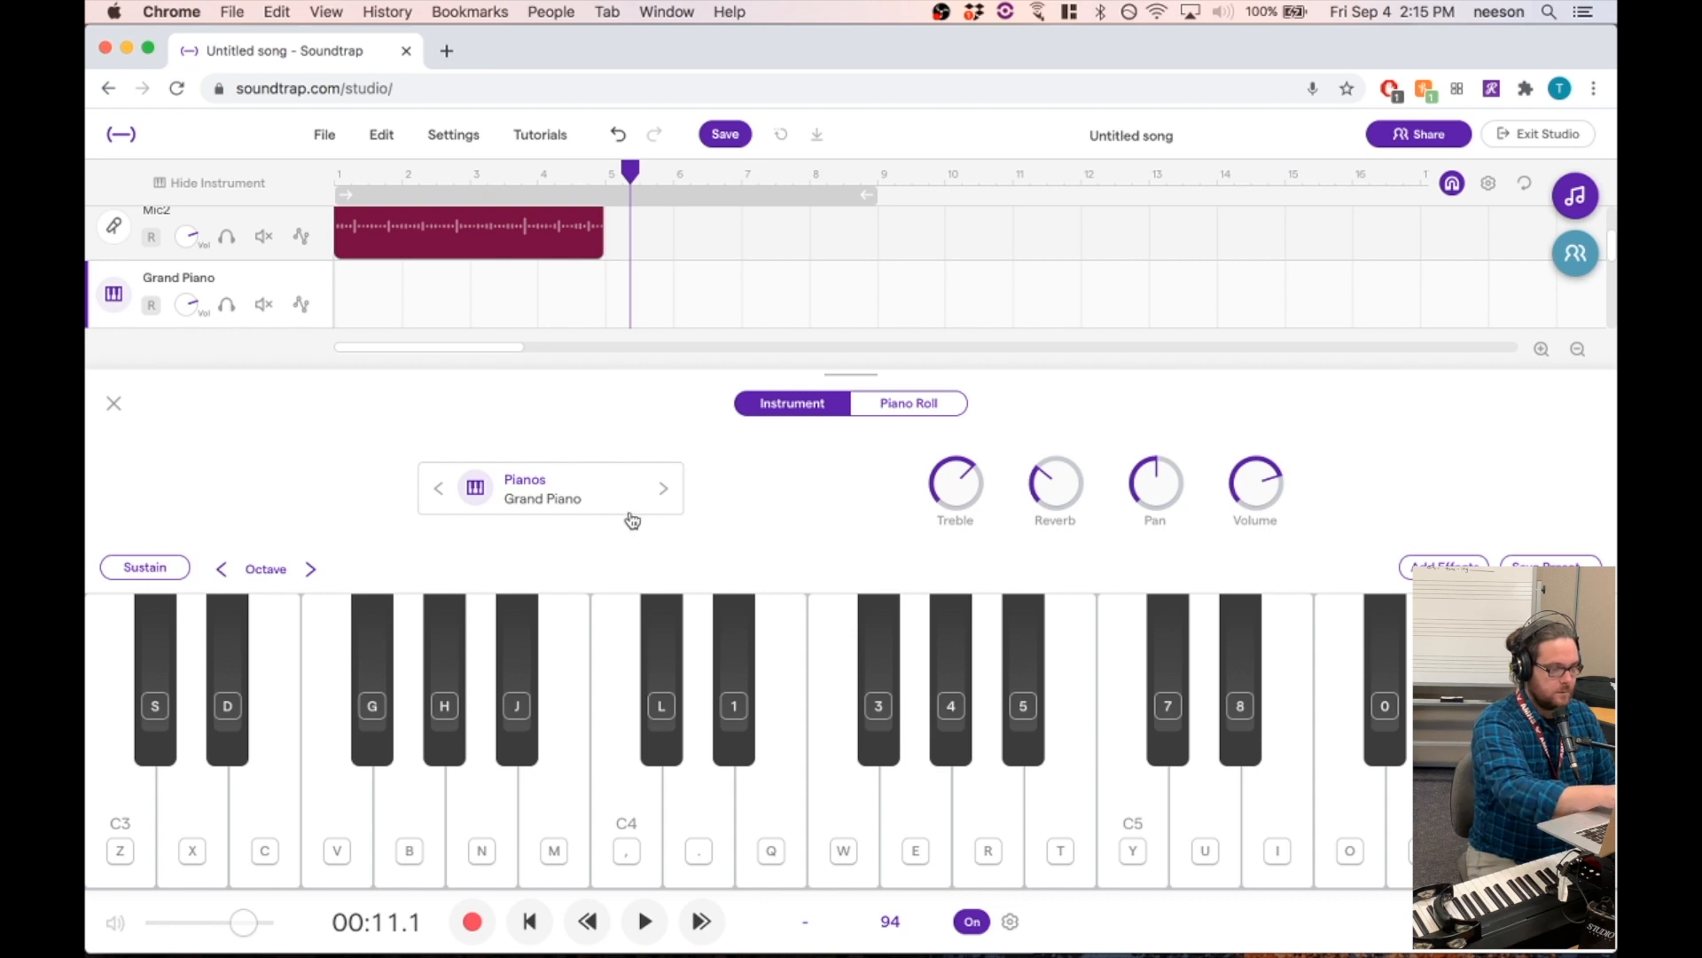
{"action": "key", "text": "x"}
{"action": "key", "text": "c"}
{"action": "key", "text": "n"}
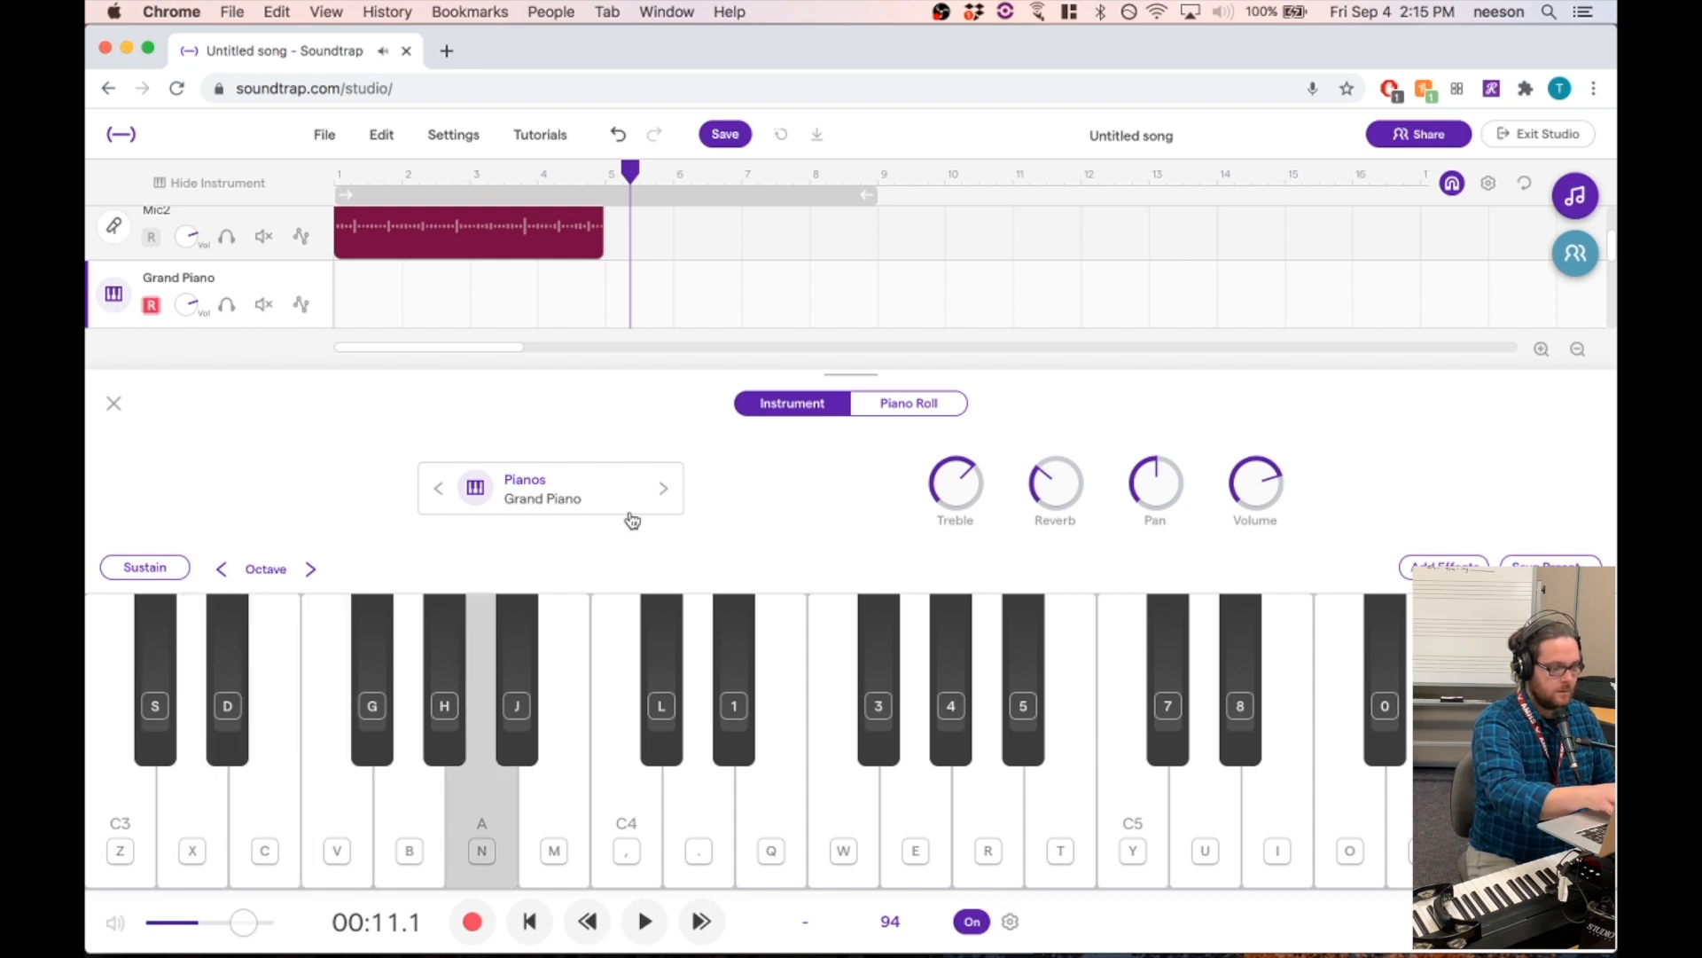
{"action": "key", "text": "b"}
{"action": "key", "text": "x"}
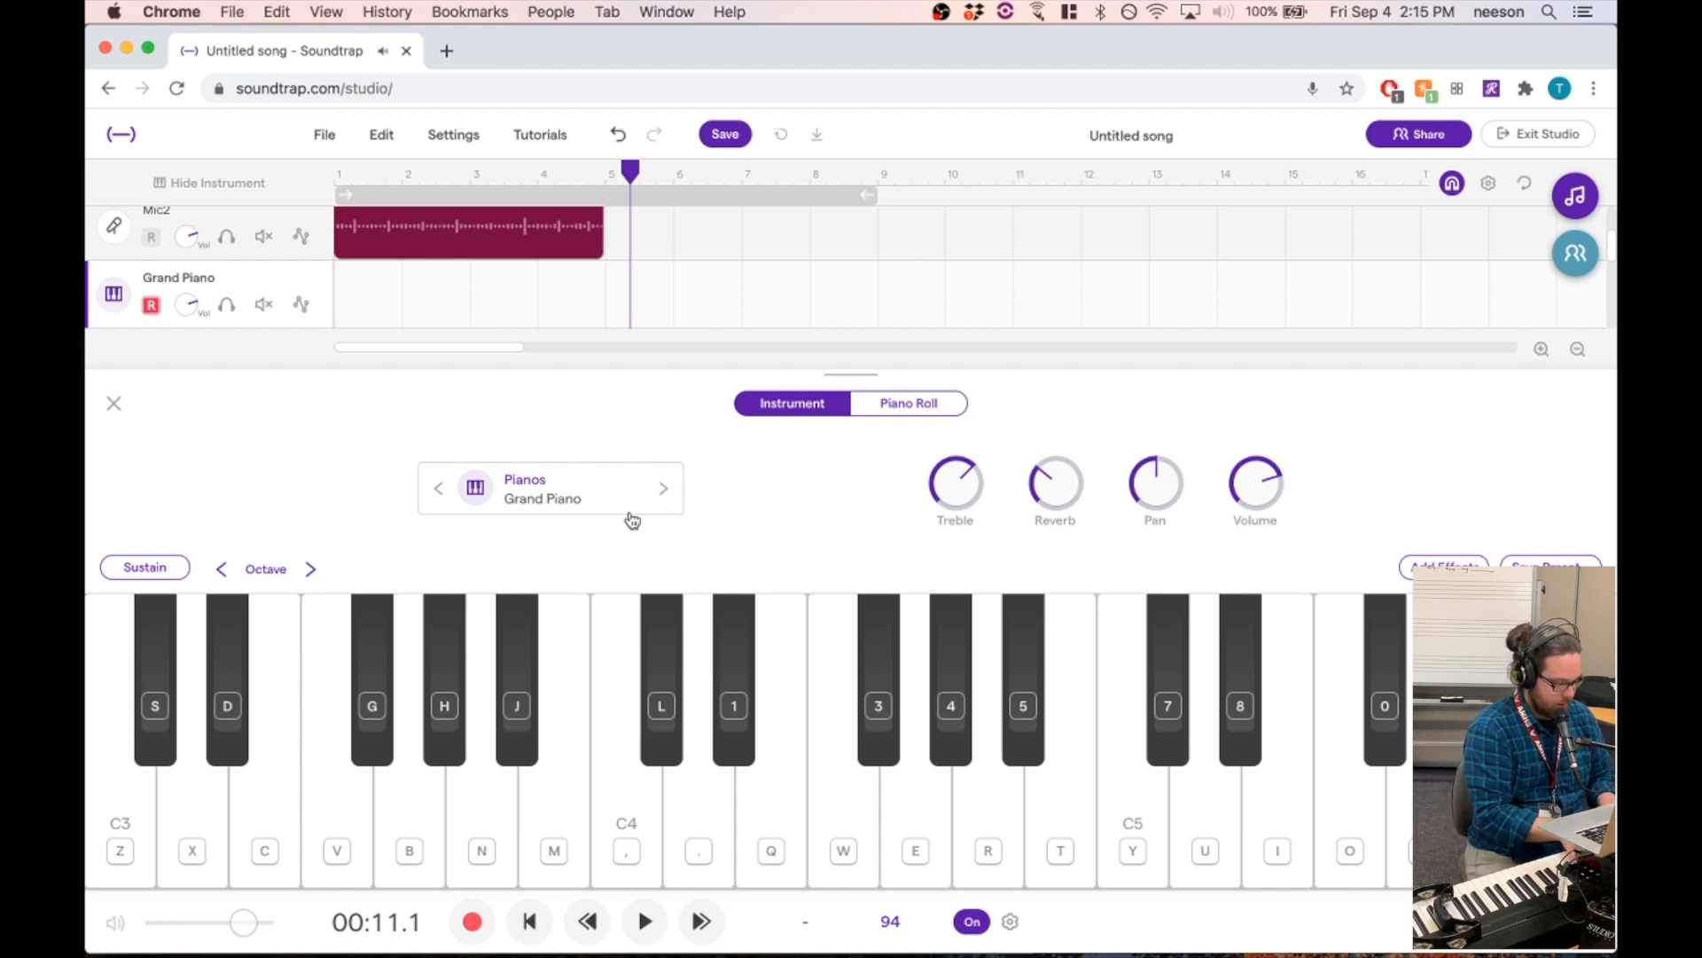
{"action": "key", "text": "x"}
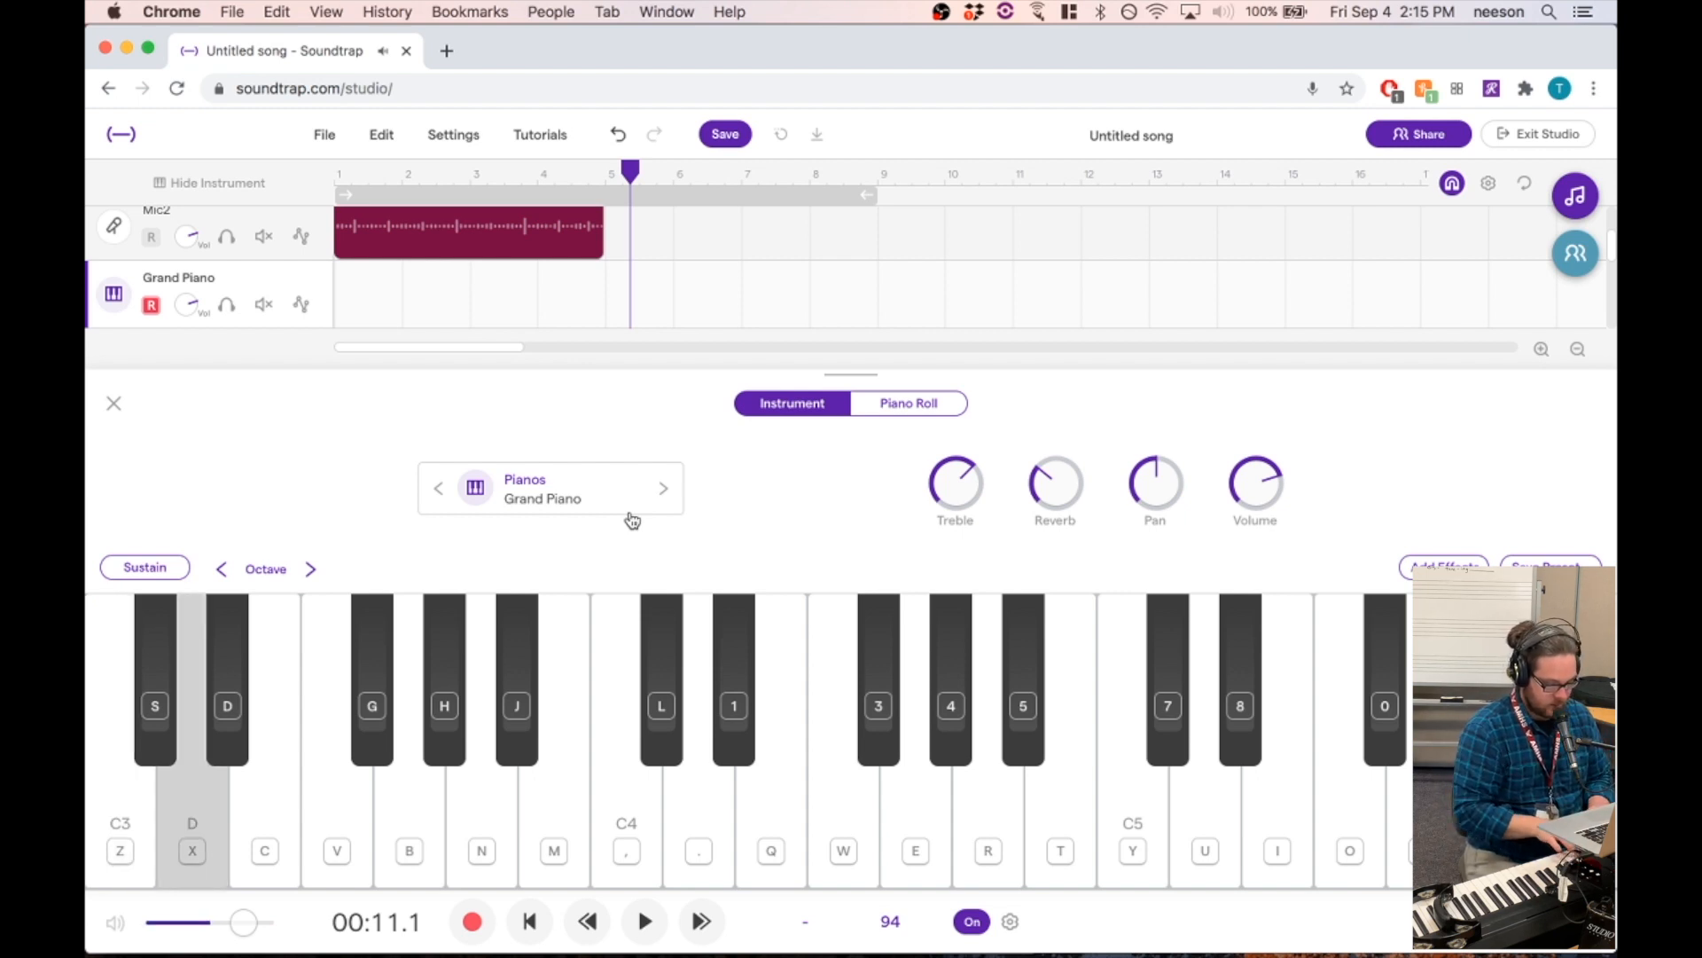
{"action": "key", "text": "c"}
{"action": "key", "text": "v"}
{"action": "key", "text": "z"}
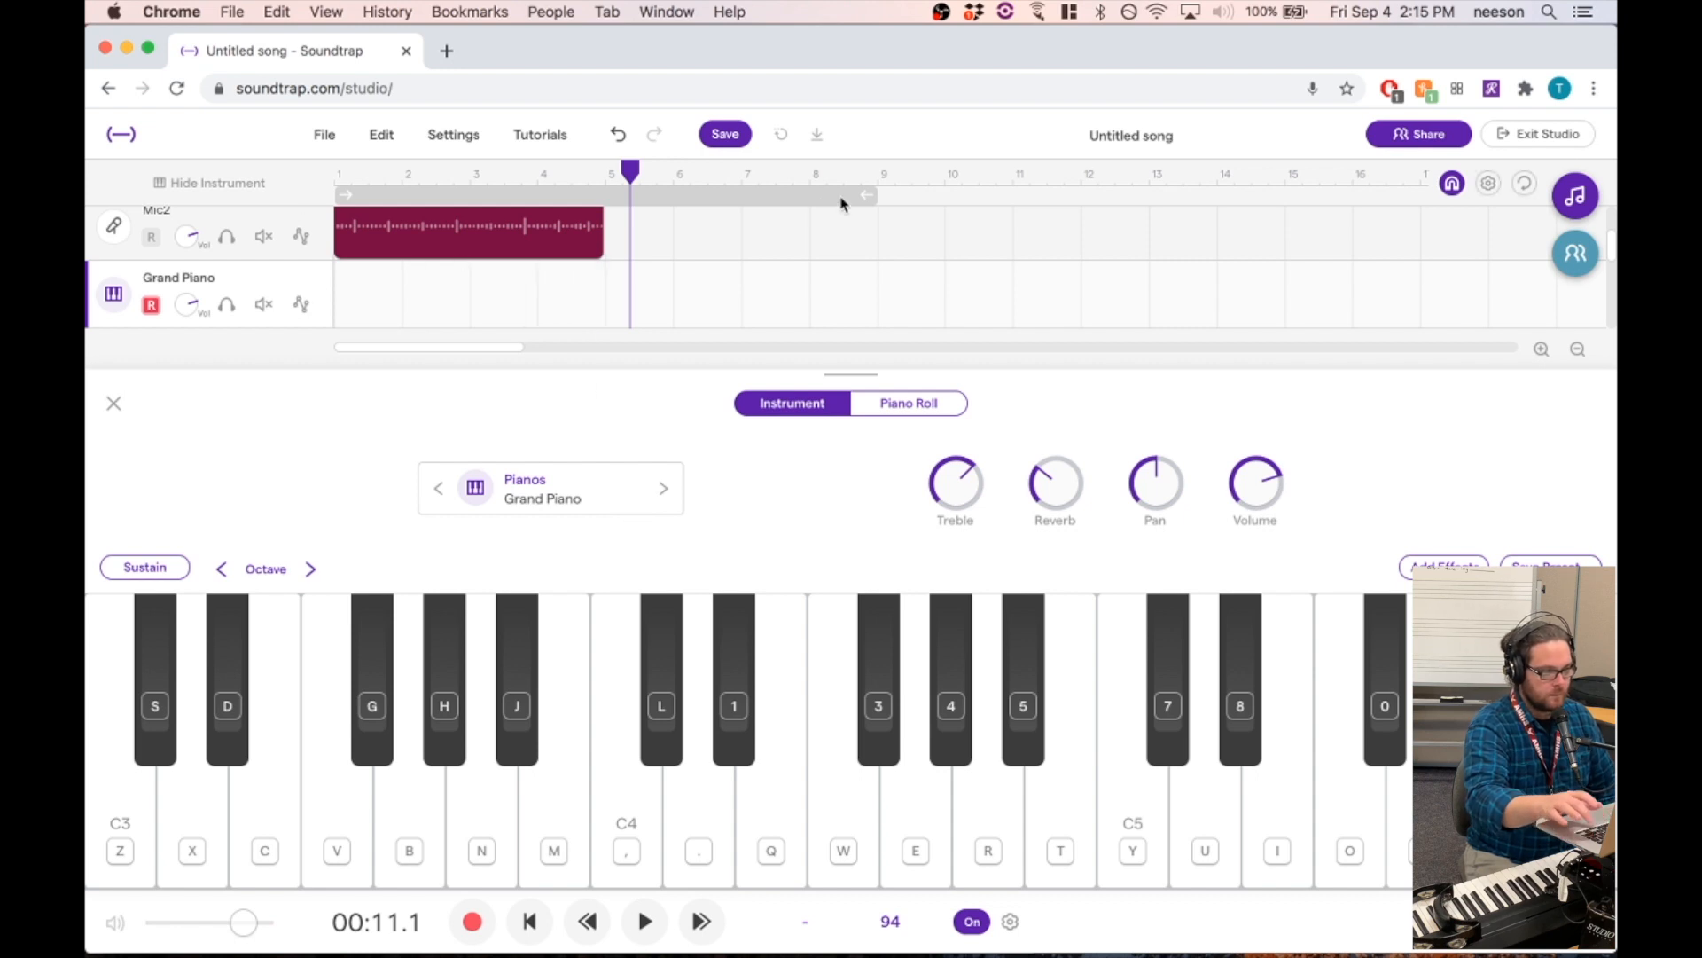
- Return the playhead to the song start and rehearse notes of the piano part without recording
{"action": "key", "text": "Return"}
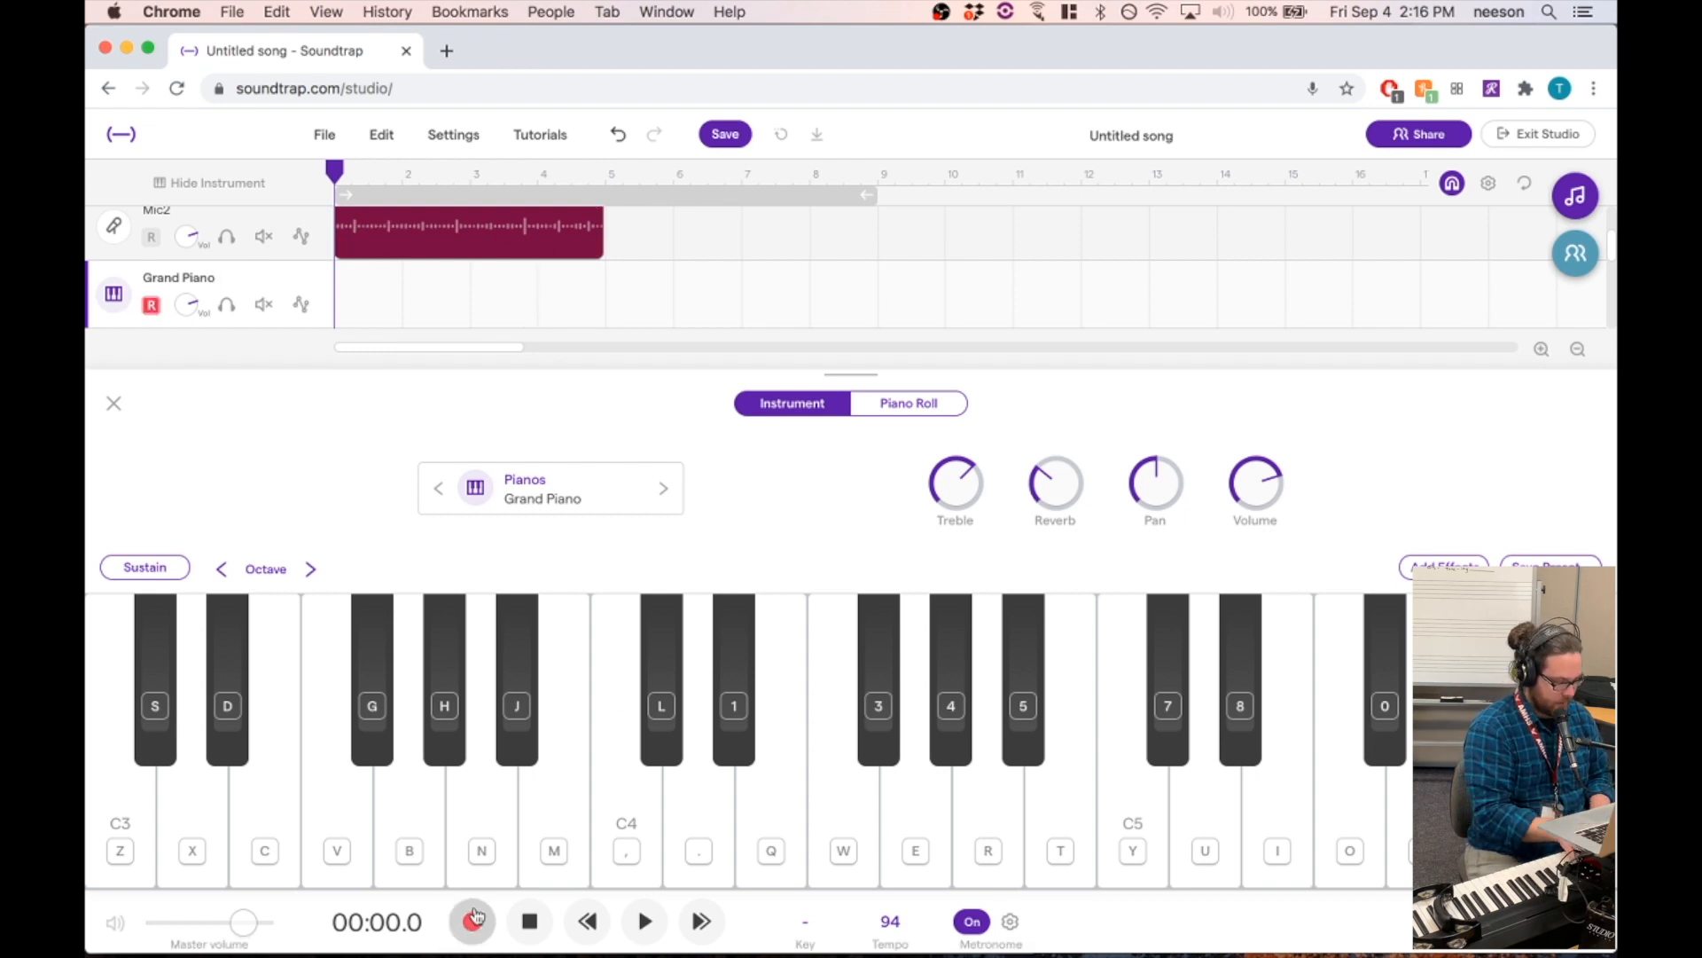
{"action": "key", "text": "x"}
{"action": "key", "text": "d"}
{"action": "key", "text": "b"}
{"action": "key", "text": "s"}
{"action": "key", "text": "d"}
{"action": "key", "text": "b"}
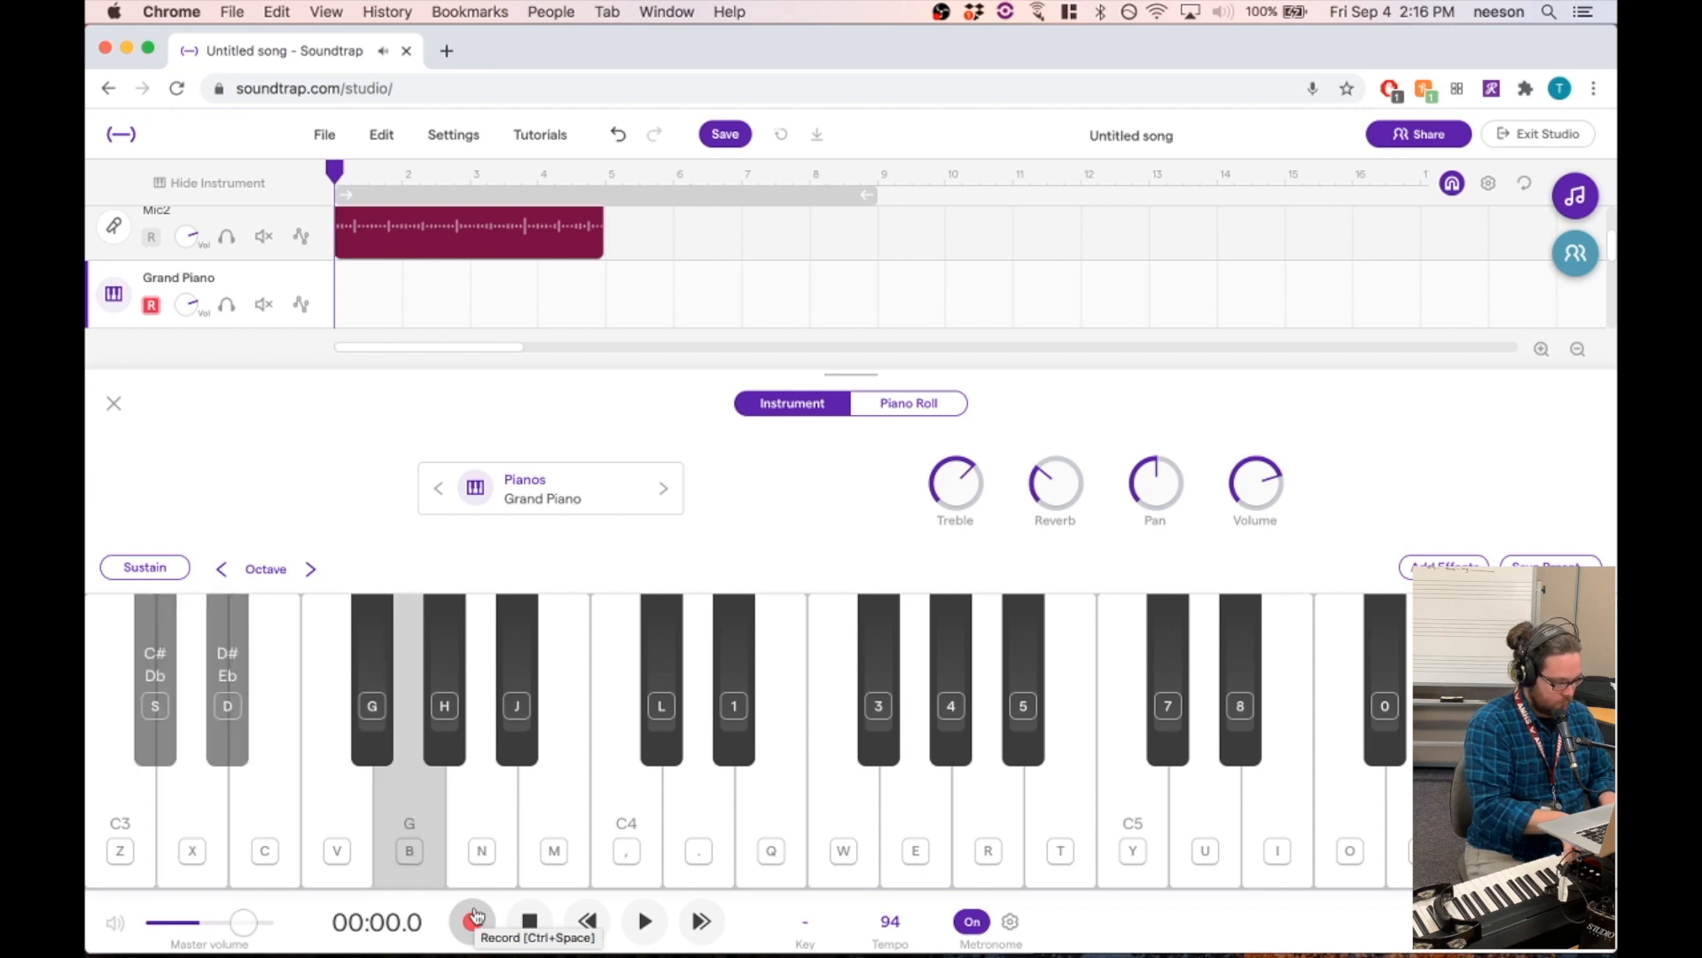
{"action": "key", "text": "x"}
{"action": "key", "text": "v"}
{"action": "key", "text": "x"}
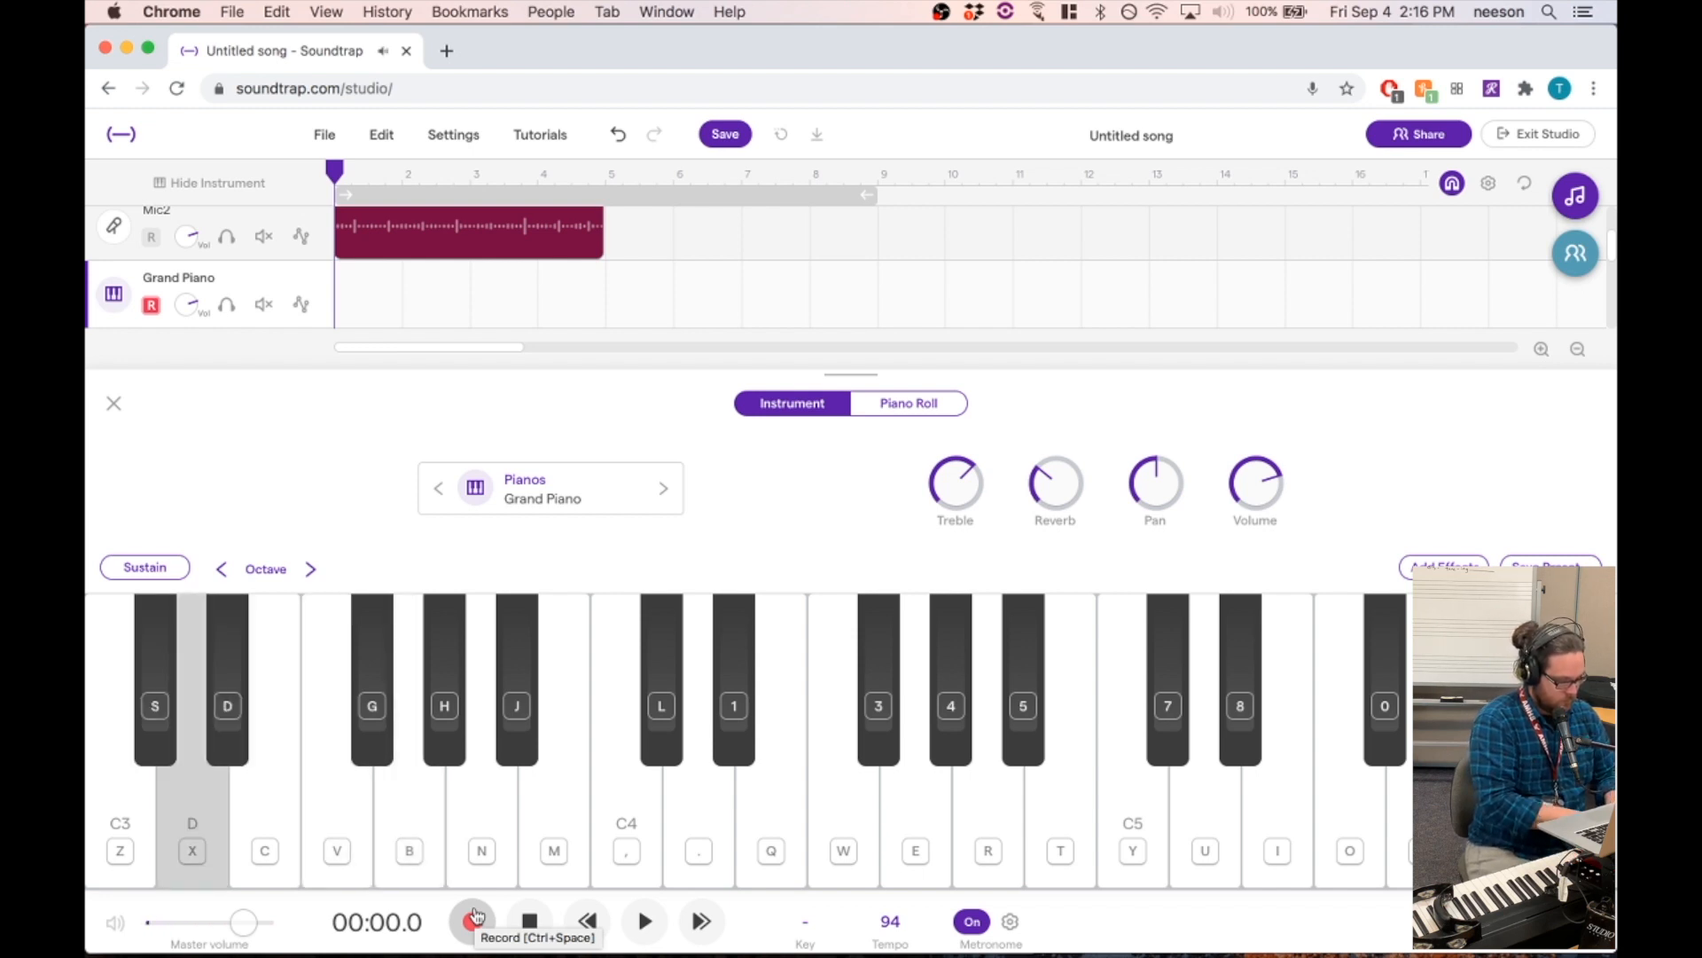
{"action": "key", "text": "x"}
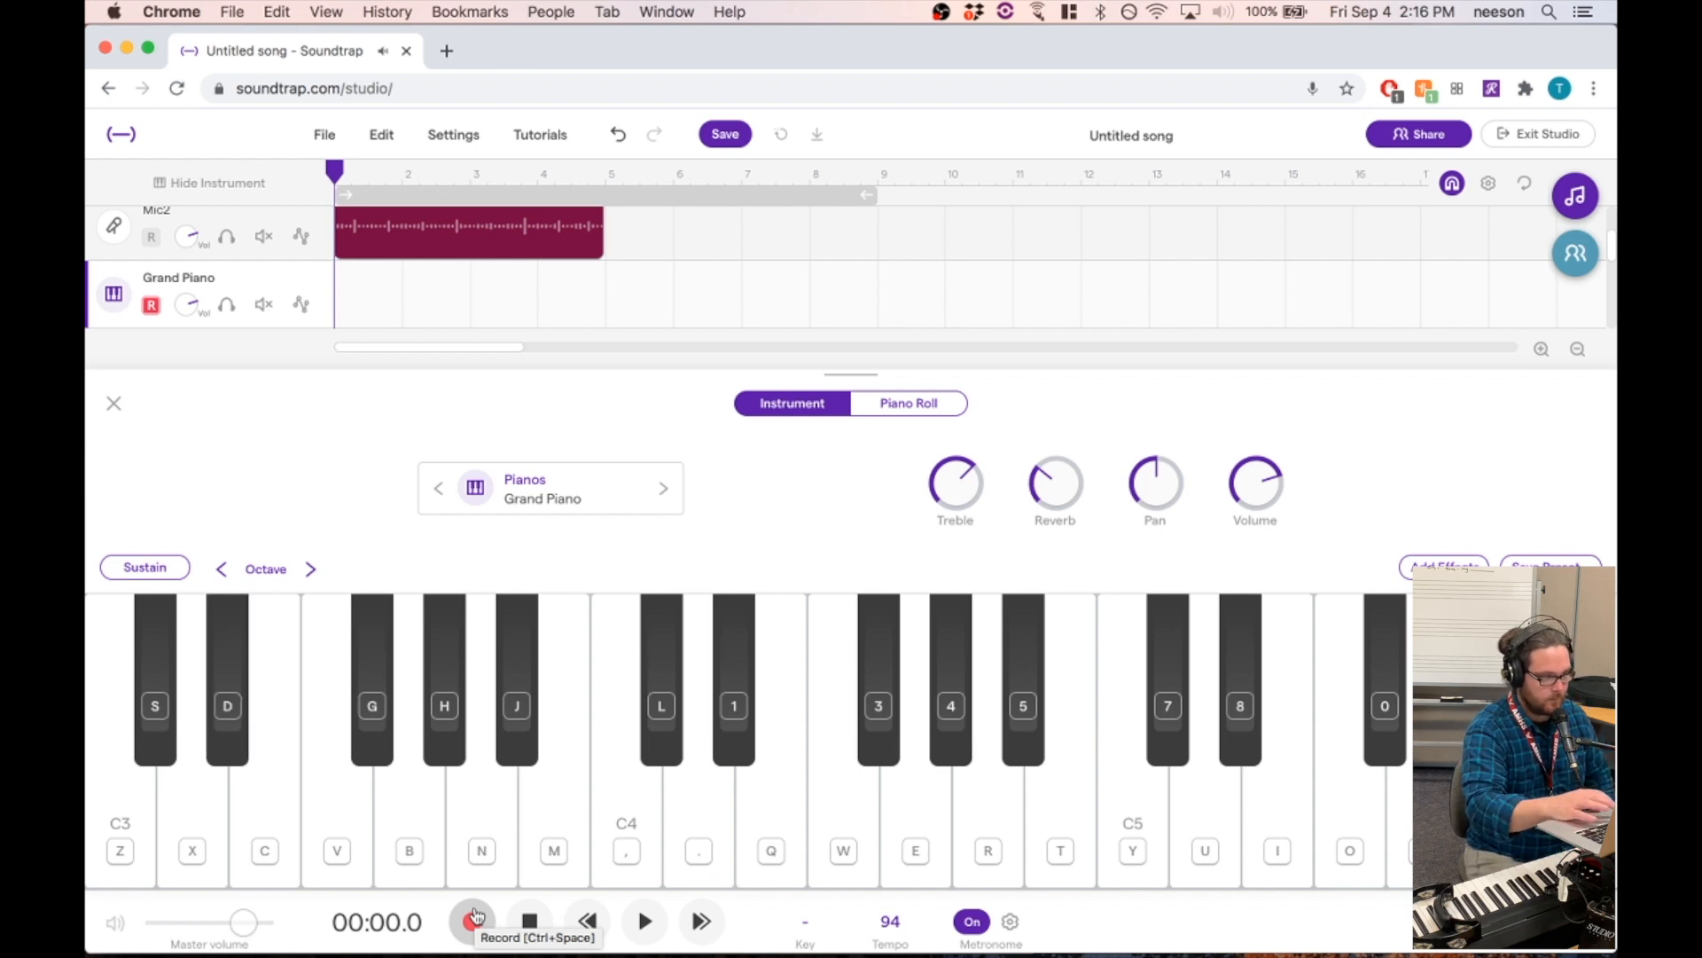
- Record a Grand Piano take of about 12 seconds from the song start and delete its clip
{"action": "left_click", "coordinate": [474, 919]}
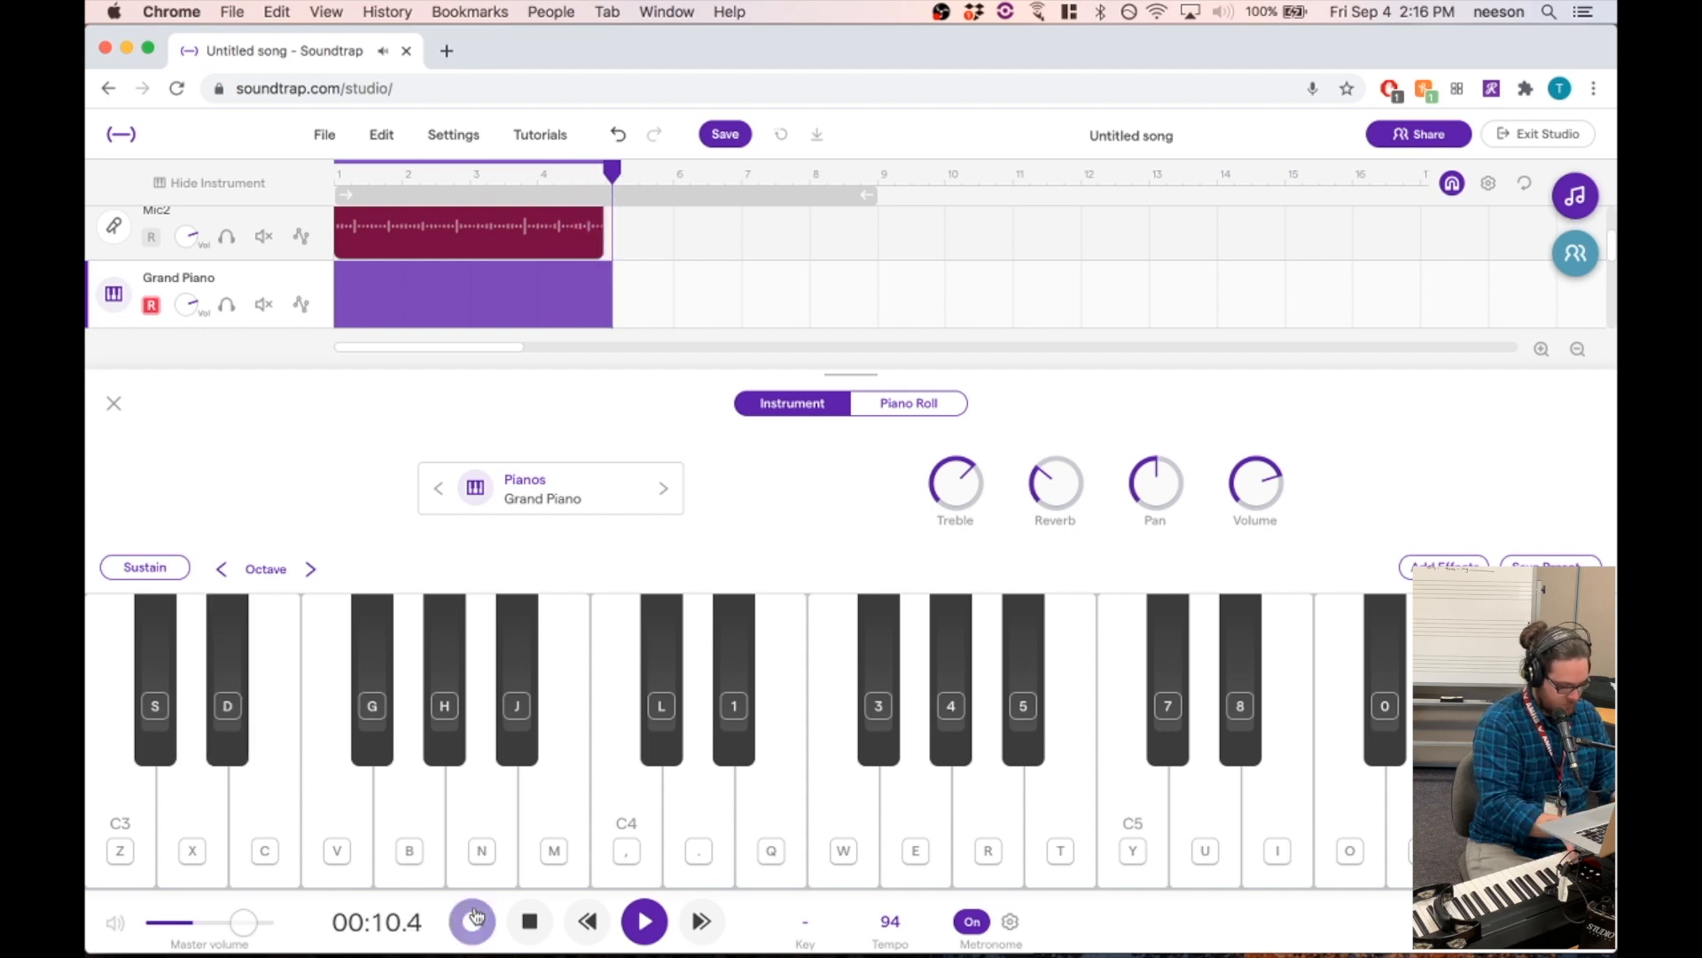
{"action": "left_click", "coordinate": [474, 919]}
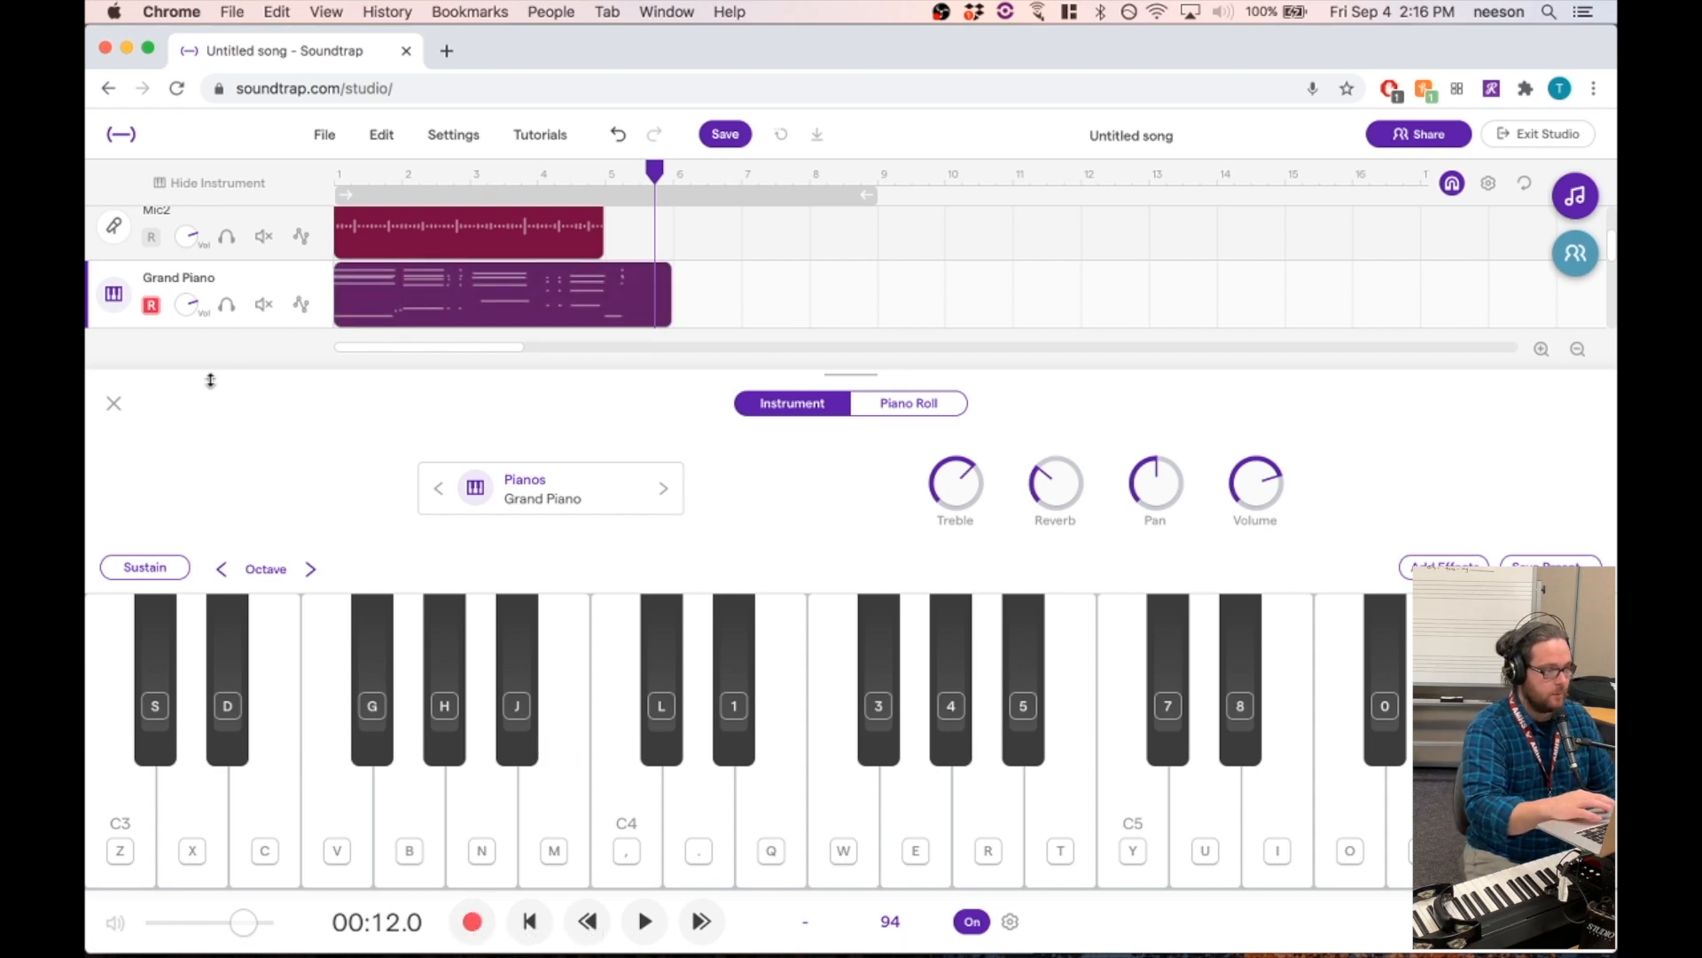
{"action": "left_click", "coordinate": [649, 306]}
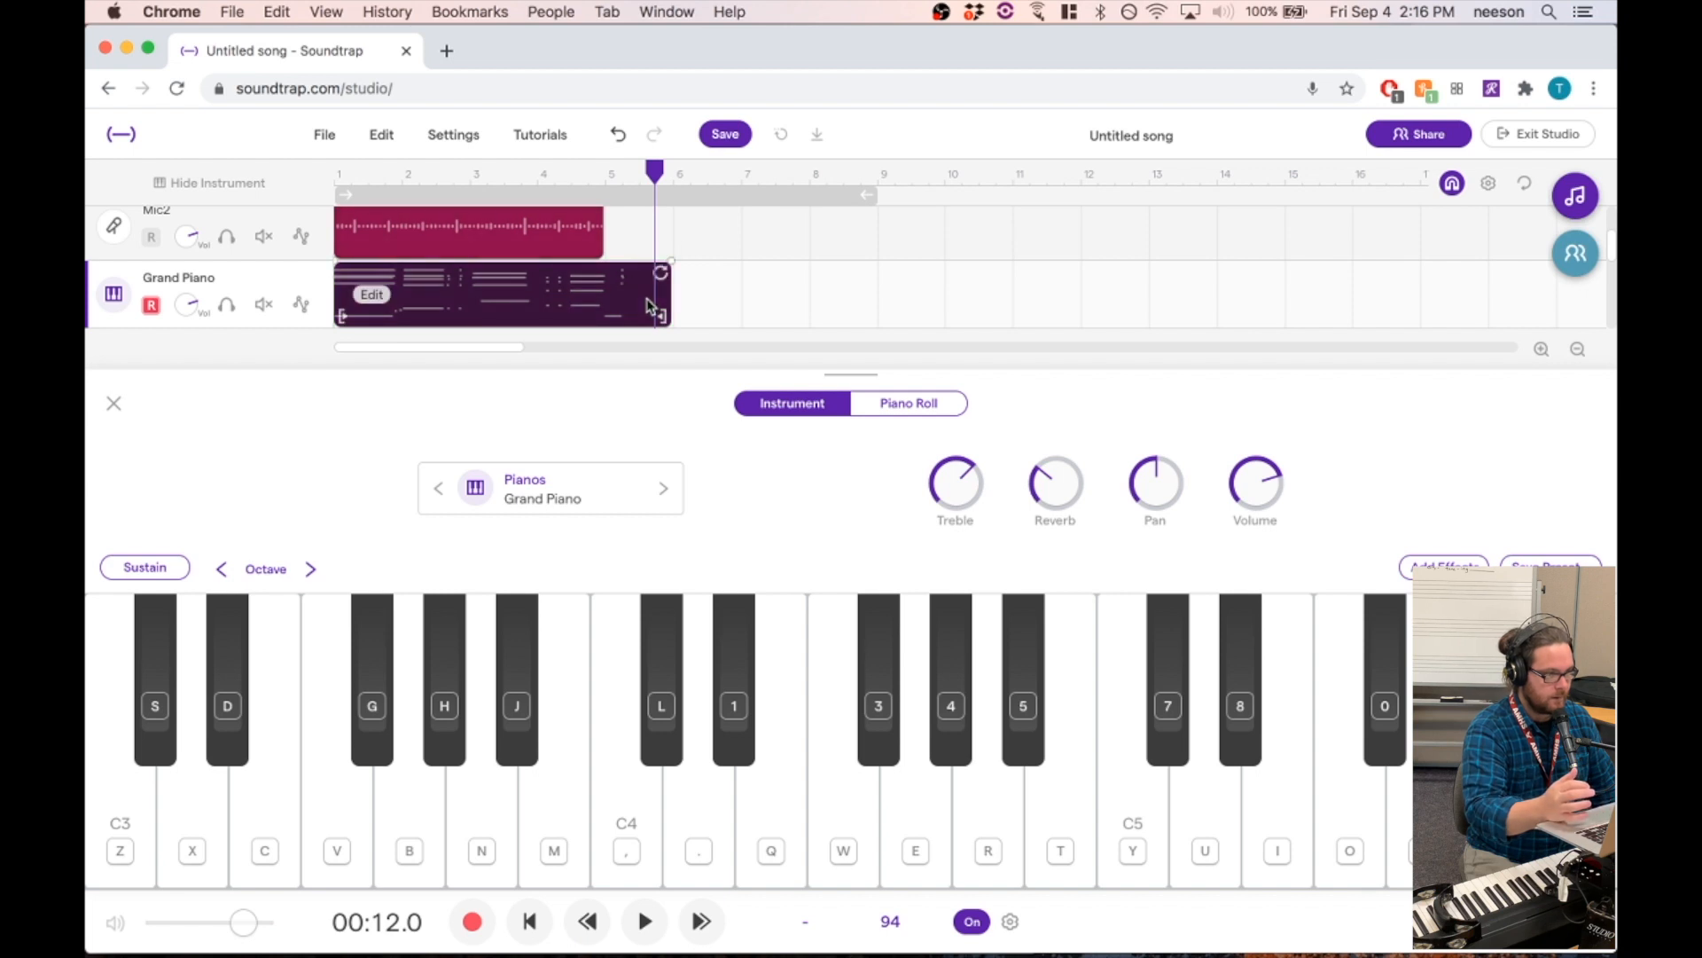
{"action": "left_click", "coordinate": [722, 297]}
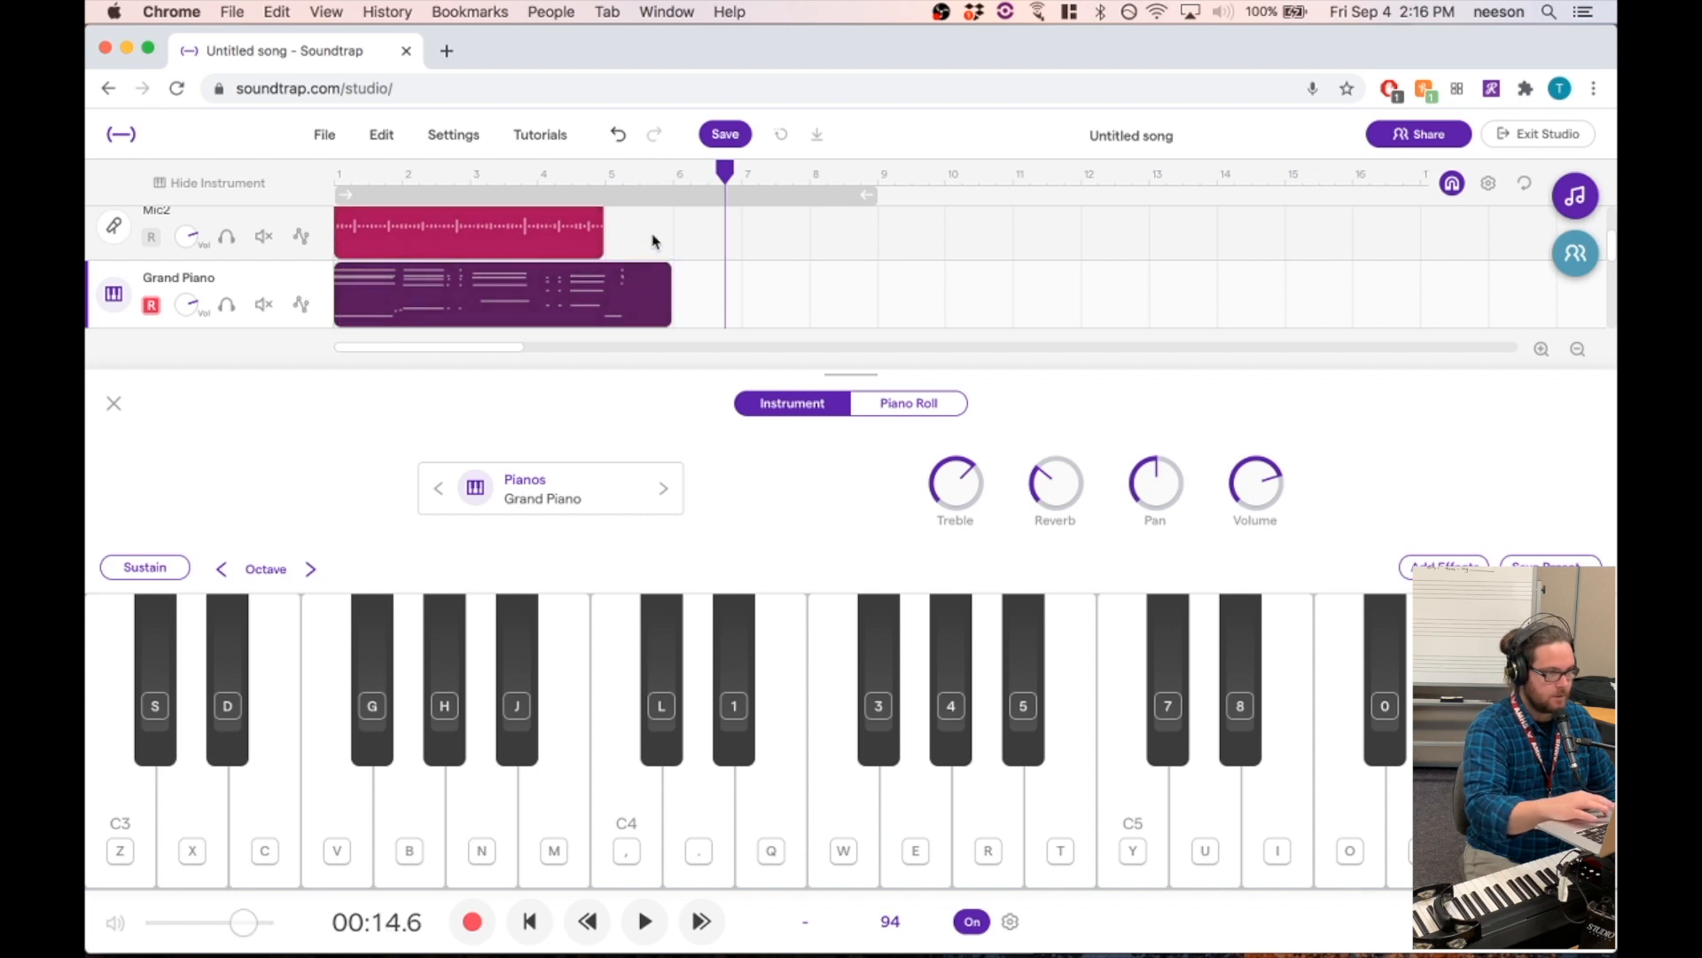
{"action": "left_click", "coordinate": [642, 307]}
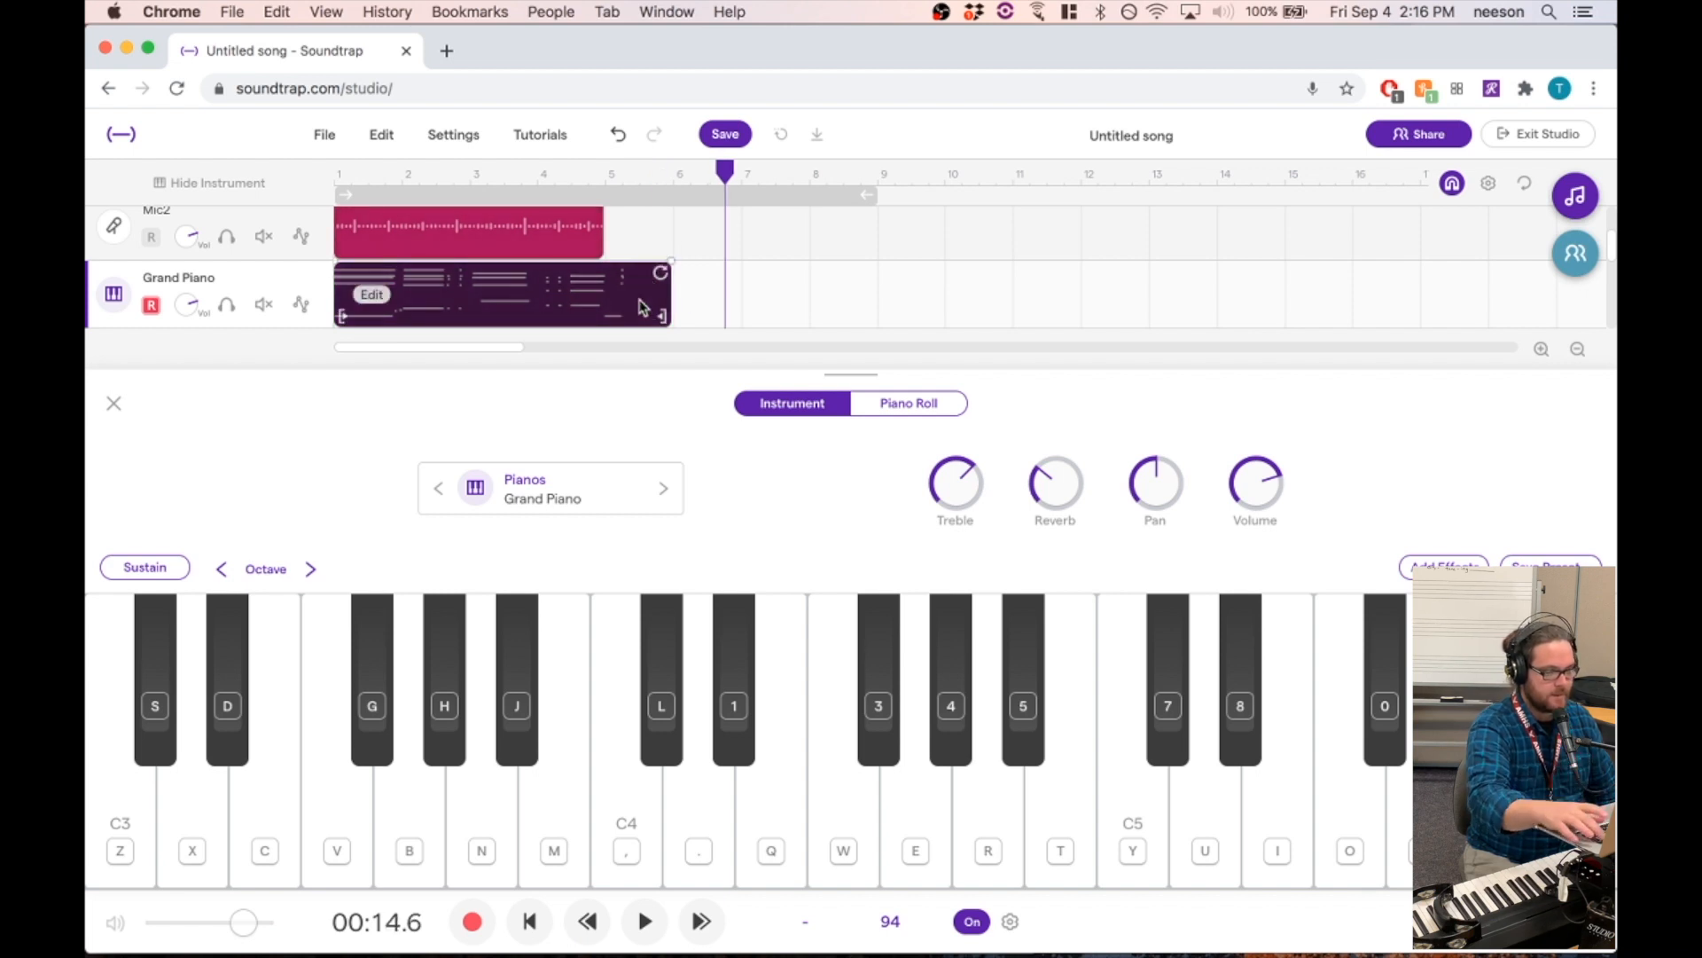
{"action": "key", "text": "Delete"}
- Return to the song start and record a new Grand Piano take of about 12 seconds
{"action": "key", "text": "Return"}
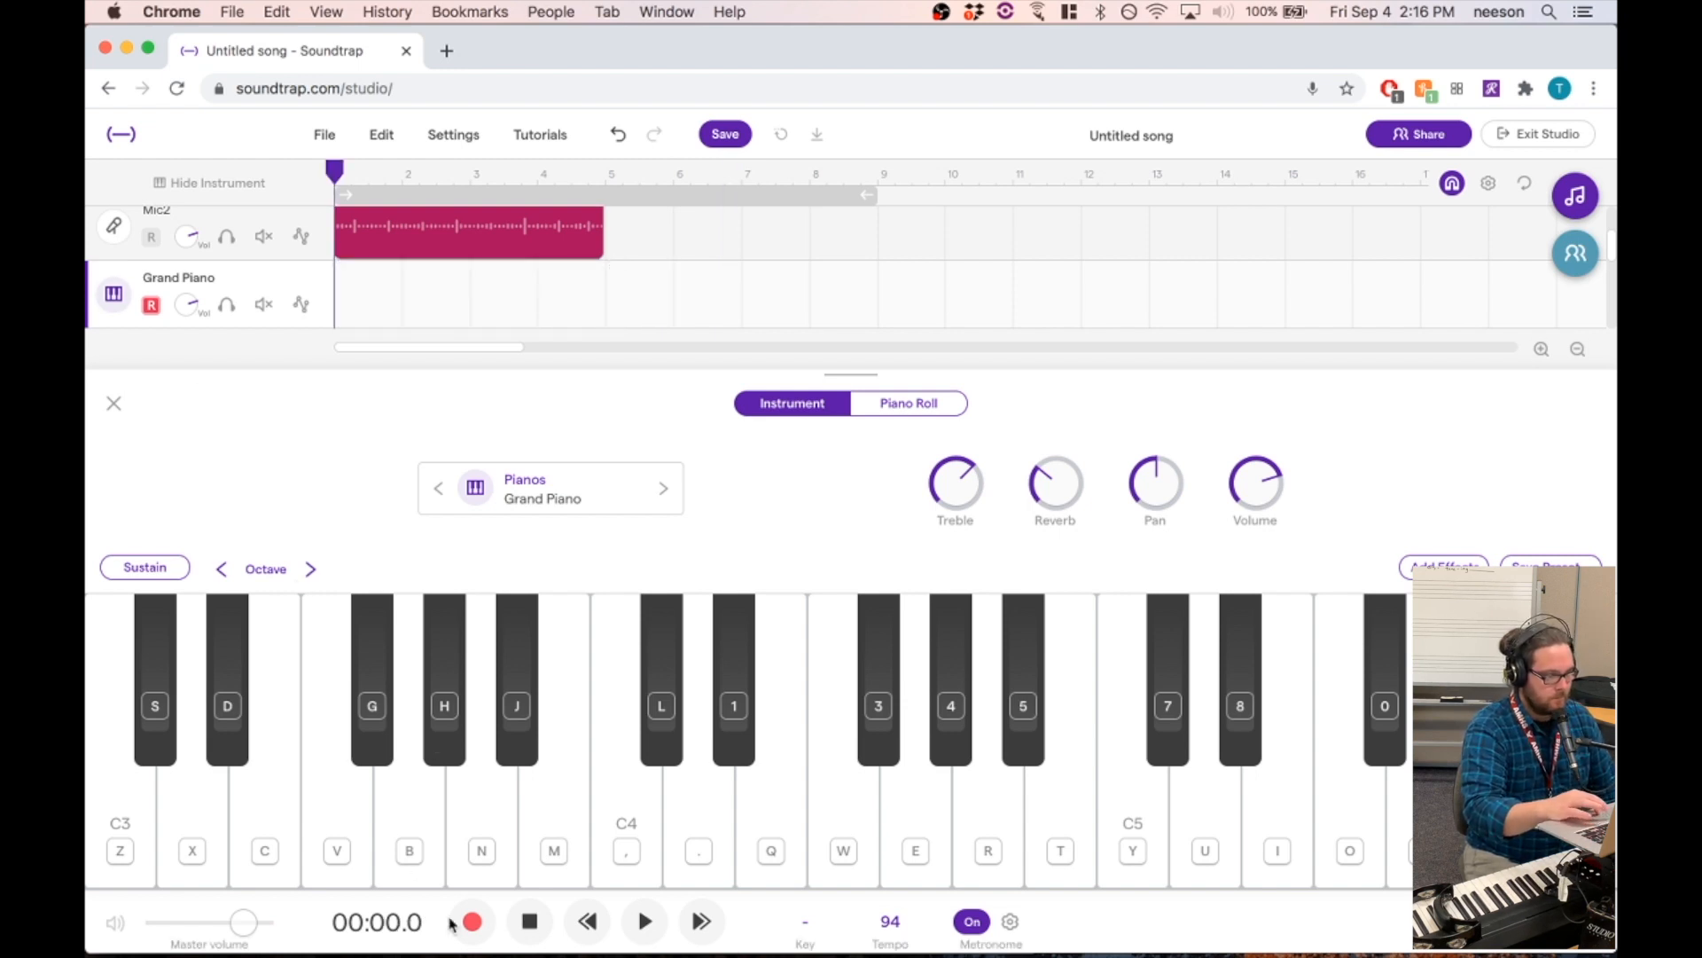
{"action": "left_click", "coordinate": [470, 926]}
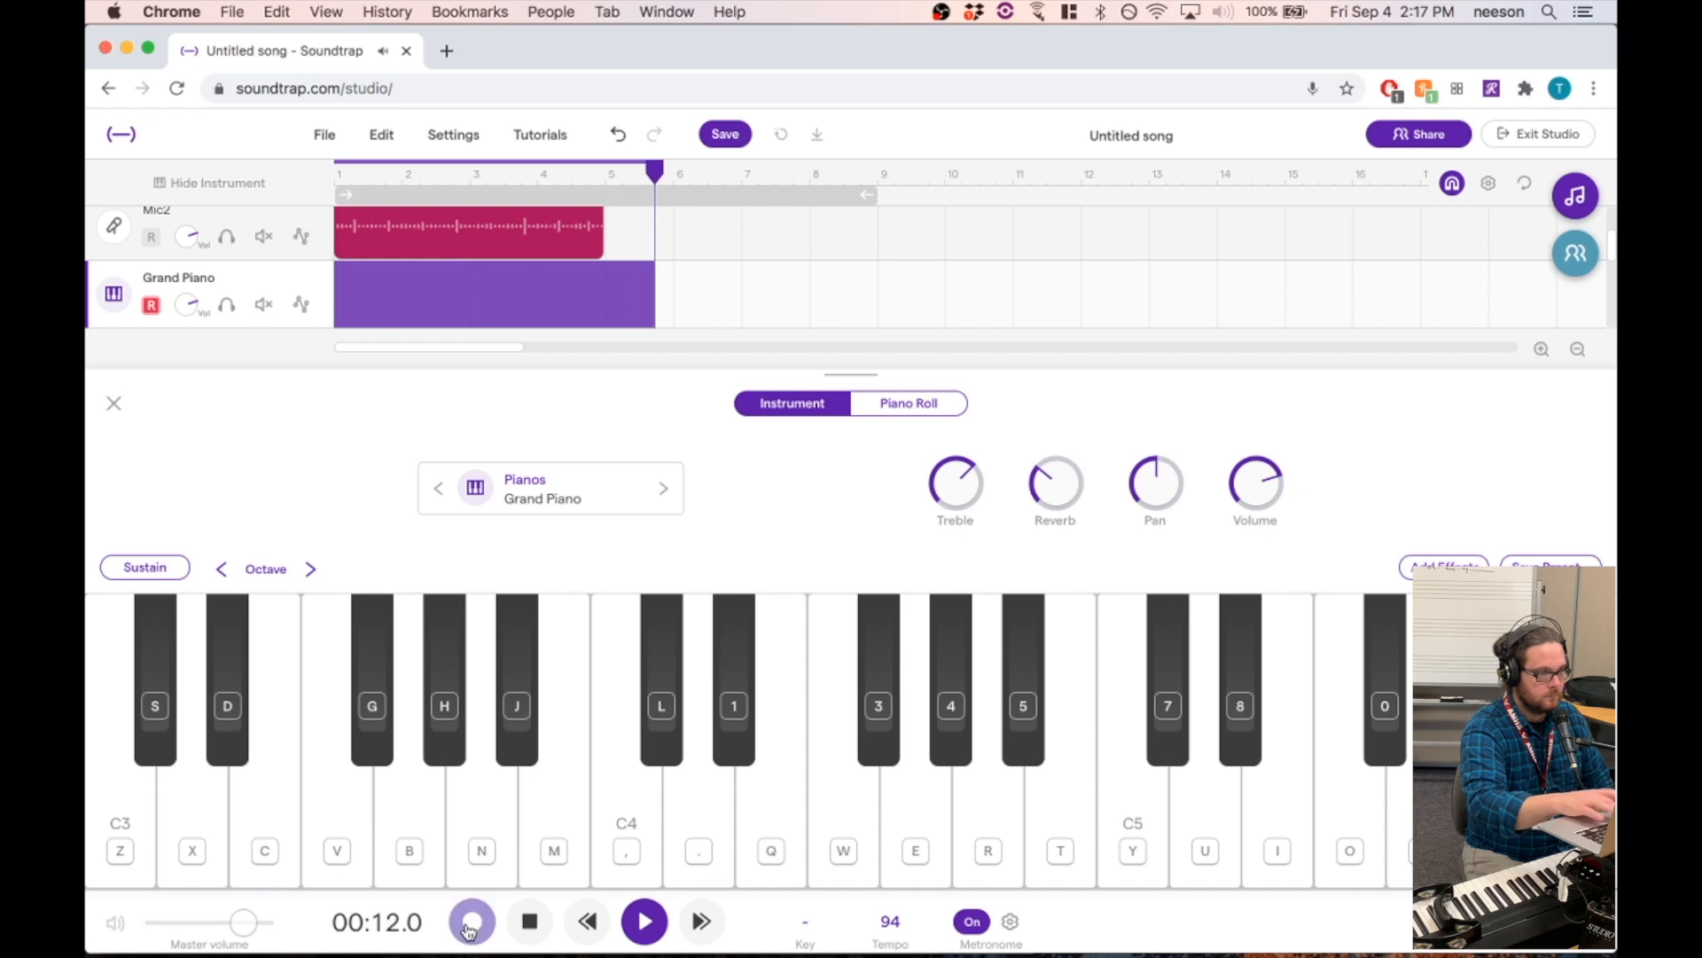
{"action": "left_click", "coordinate": [470, 927]}
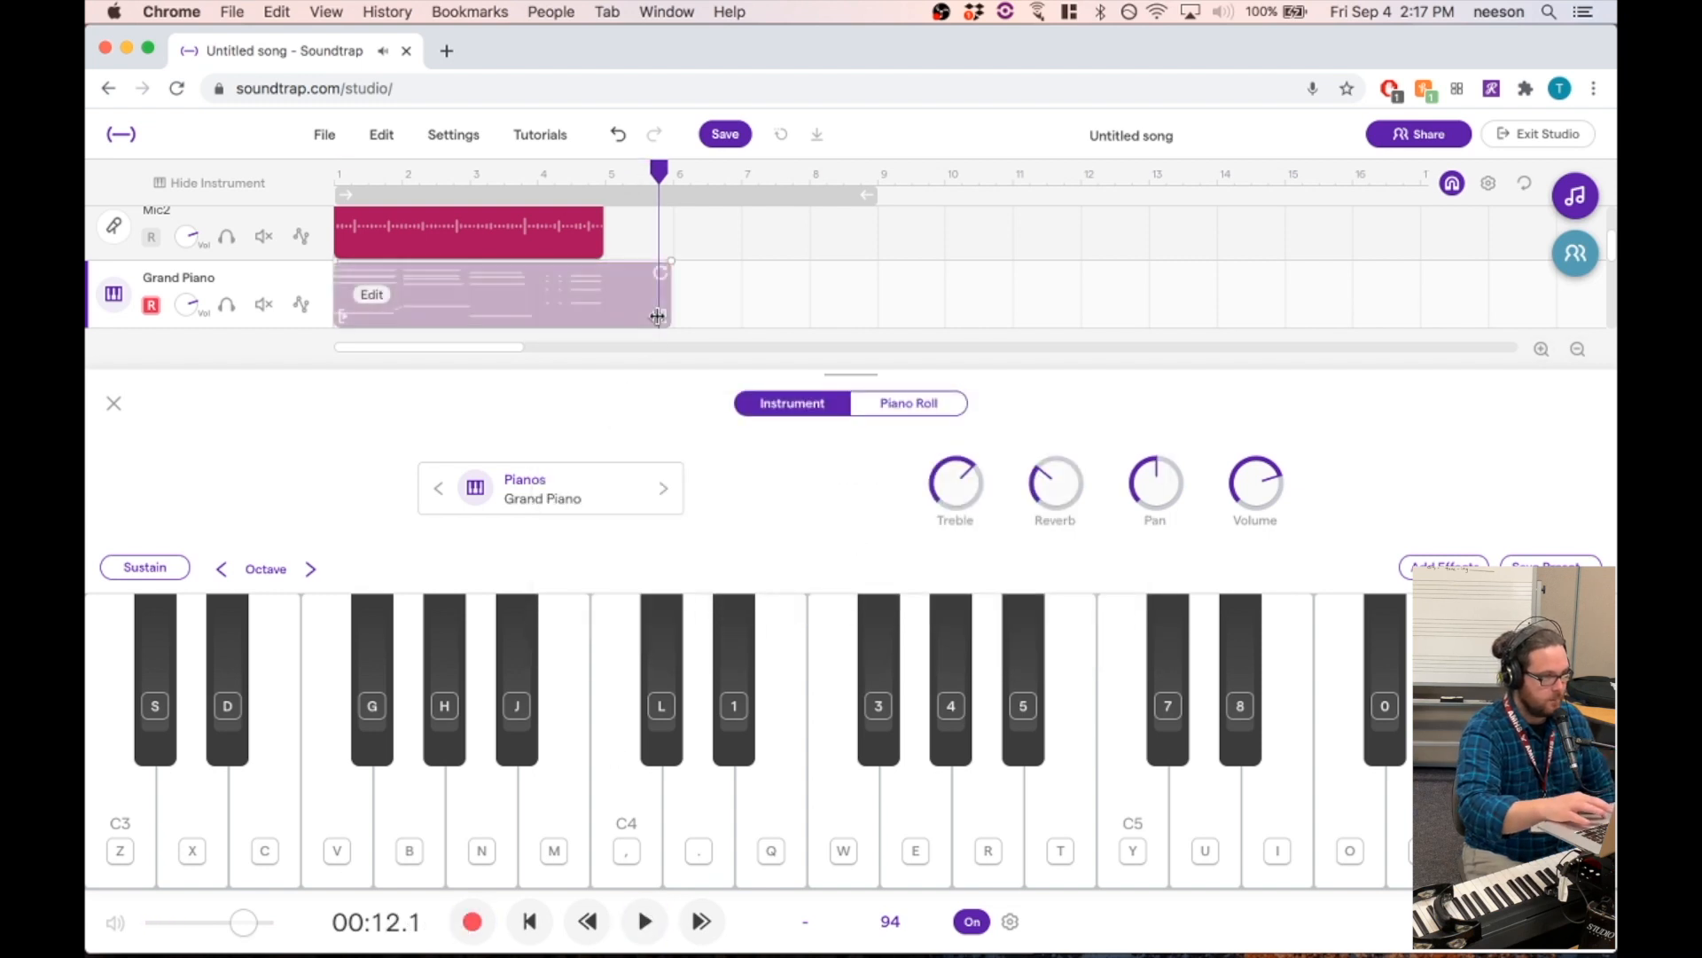
- Trim the Grand Piano clip's end to the start of bar 5 and play the song from the beginning
{"action": "left_click_drag", "start_coordinate": [663, 319], "coordinate": [598, 320]}
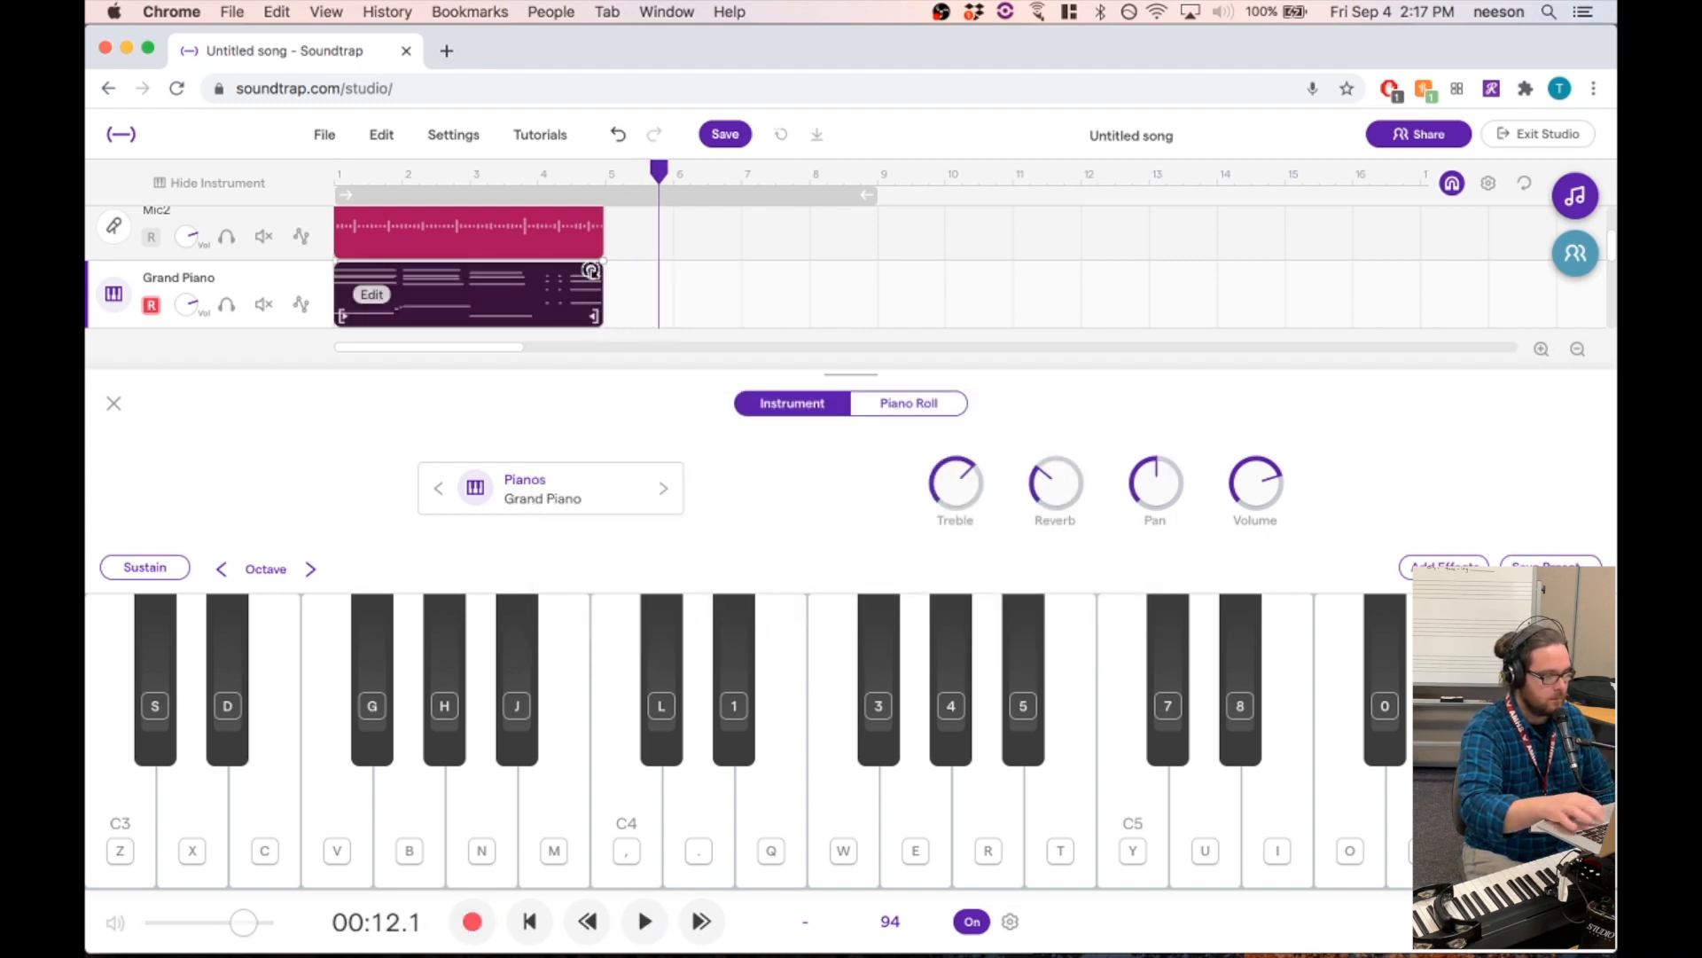
{"action": "key", "text": "Return"}
{"action": "key", "text": "space"}
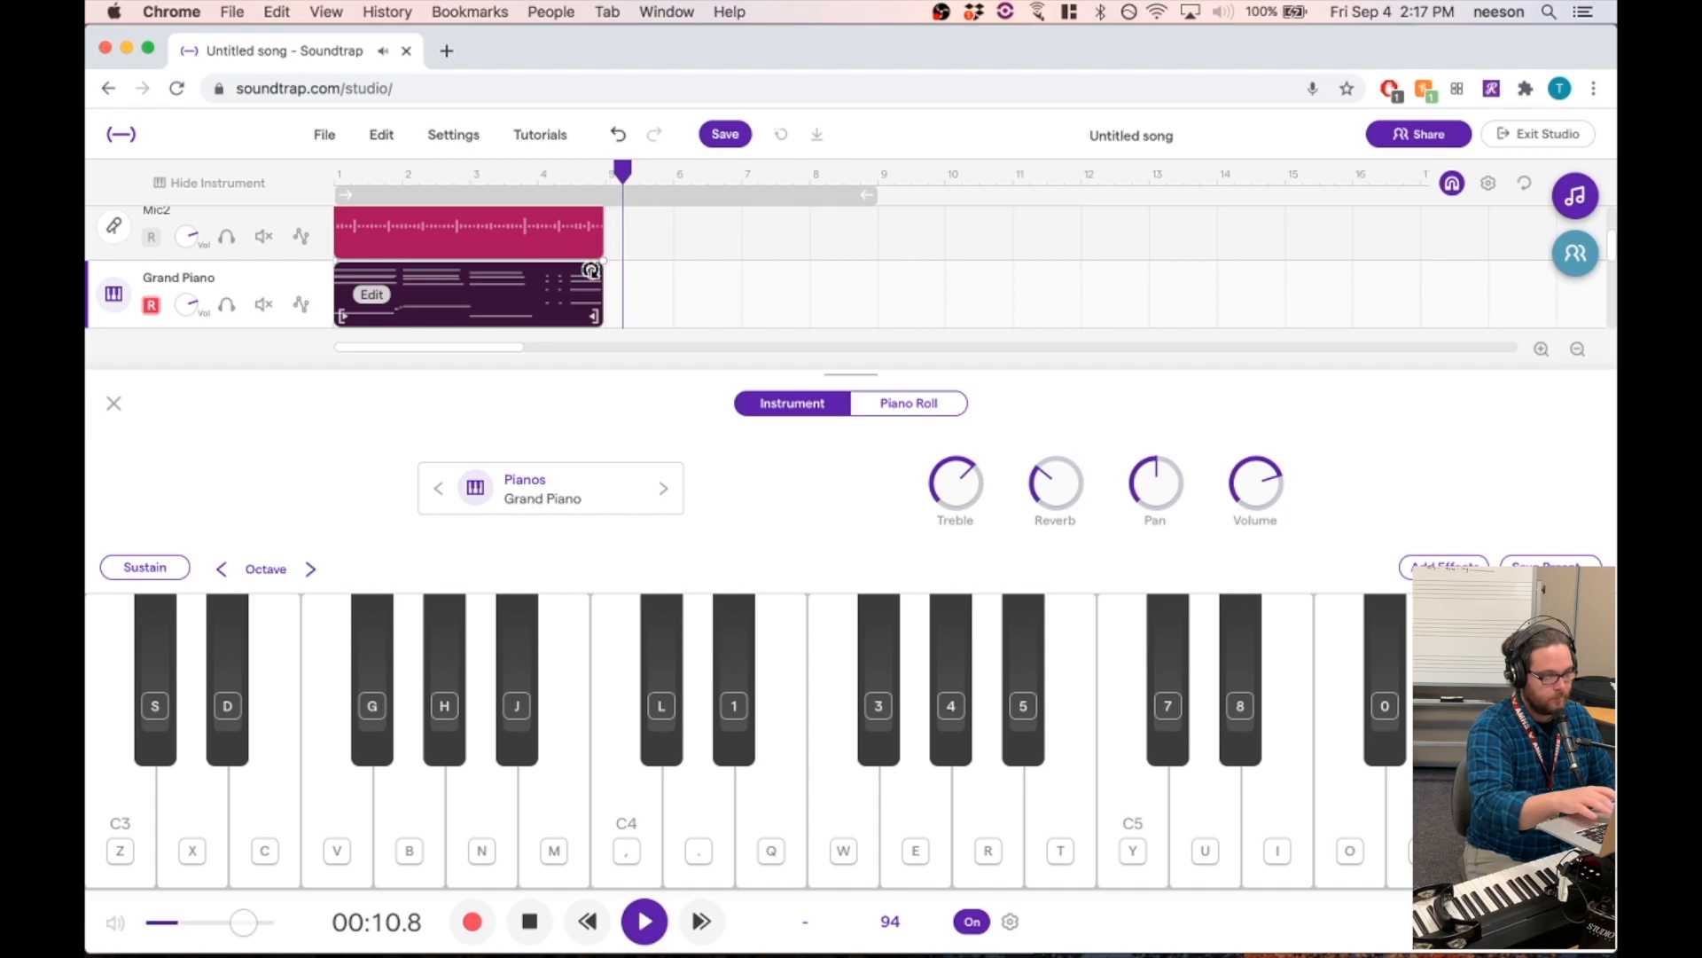
{"action": "key", "text": "space"}
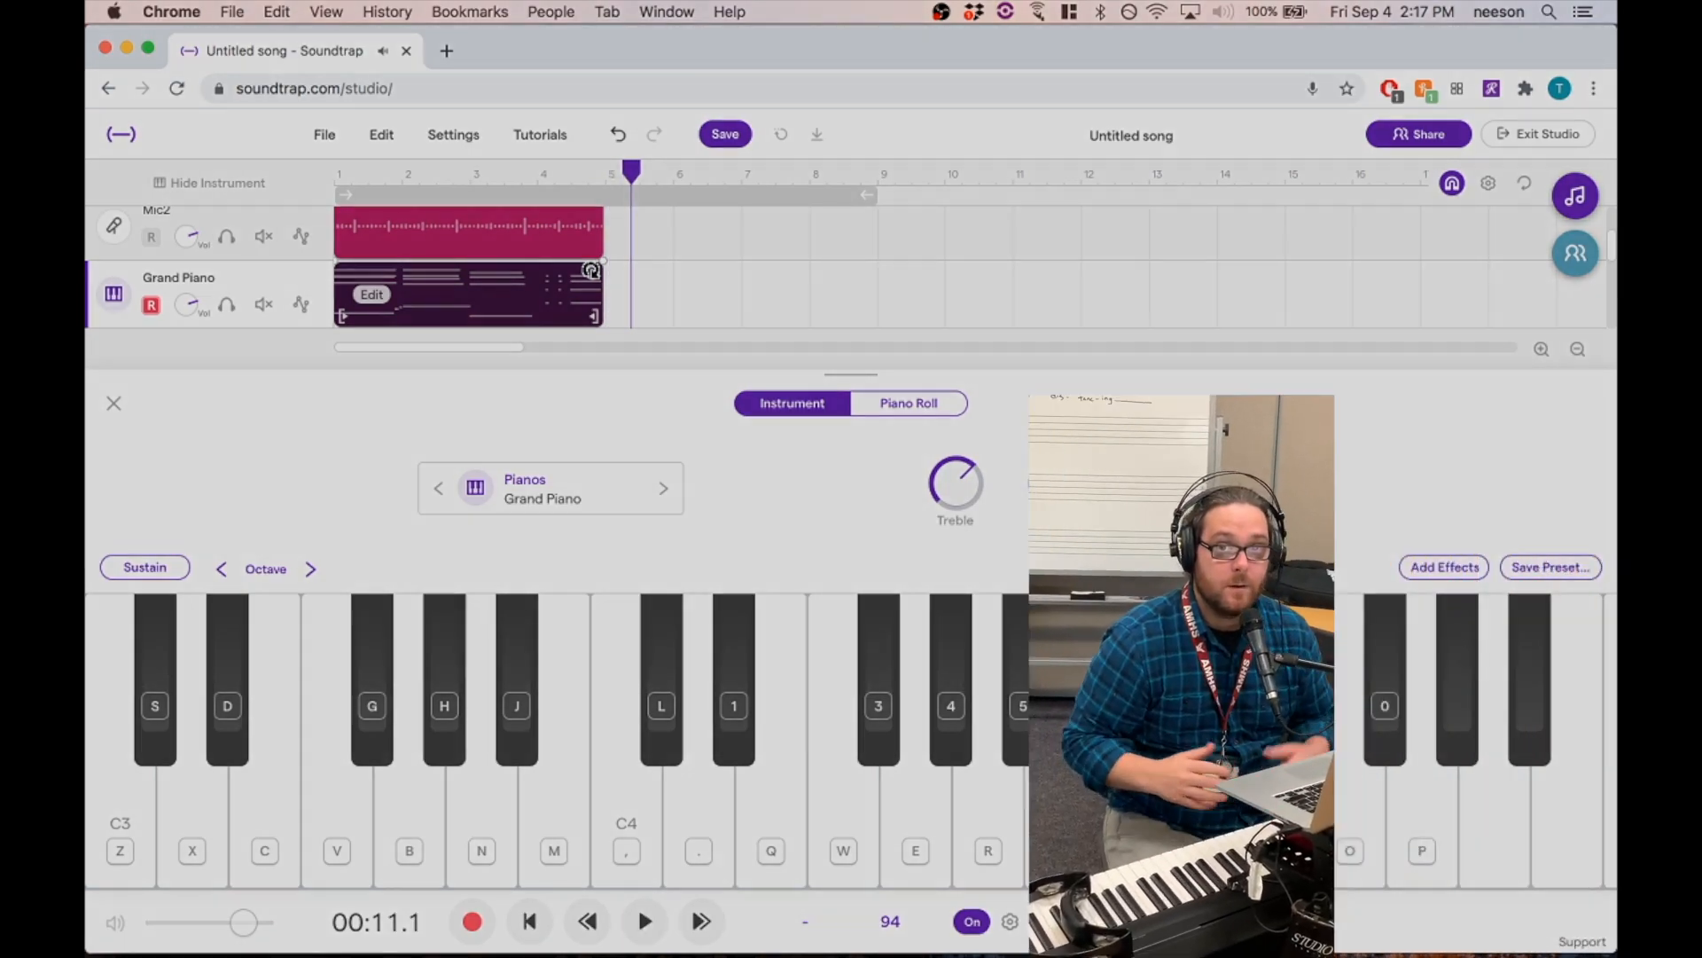